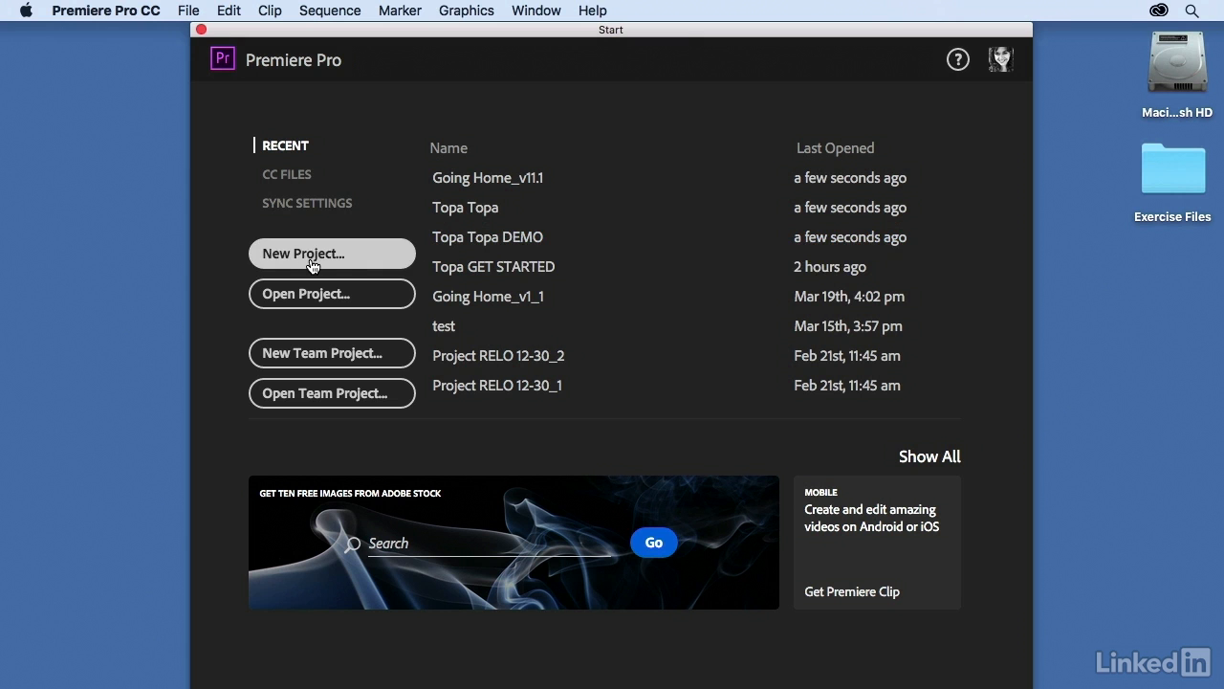
Open the recent project Topa Topa DEMO
{"action": "left_click", "coordinate": [459, 243]}
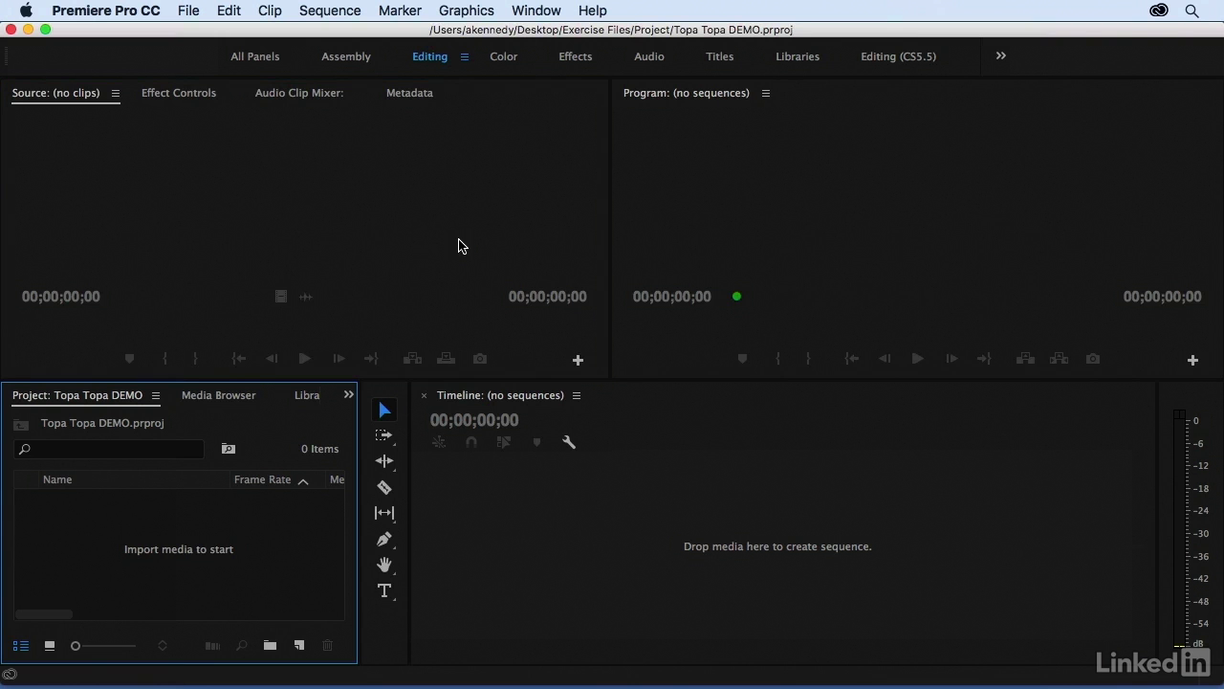
{"action": "right_click", "coordinate": [124, 523]}
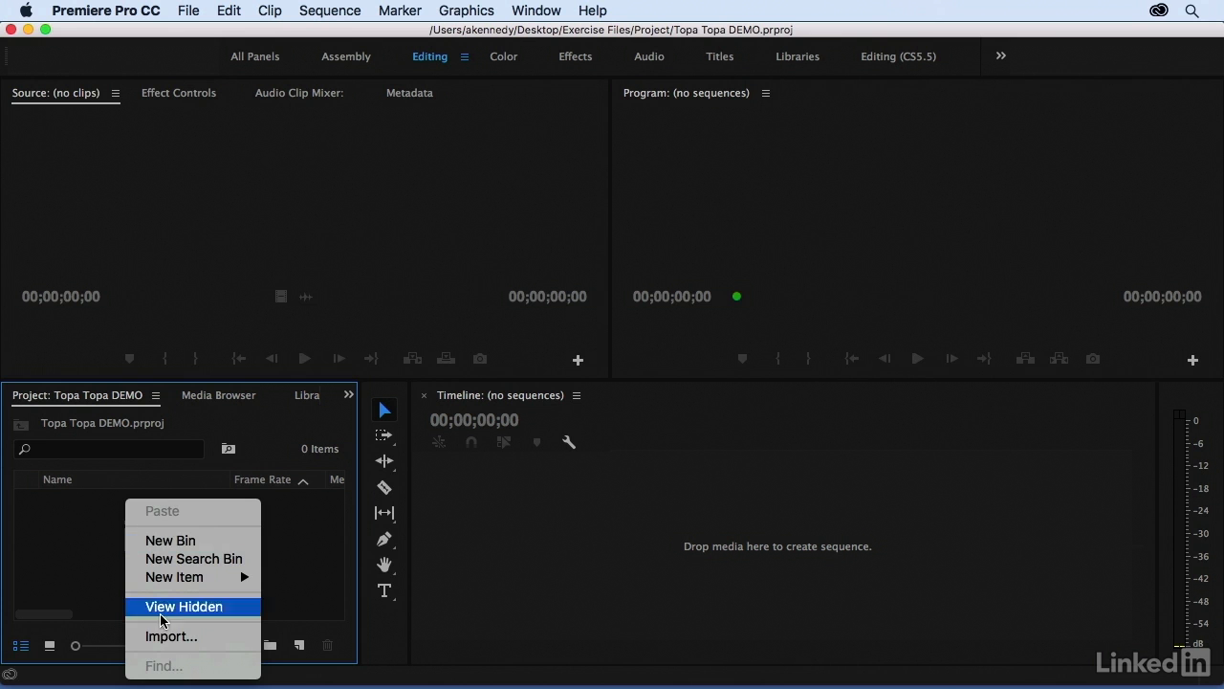
{"action": "left_click", "coordinate": [113, 576]}
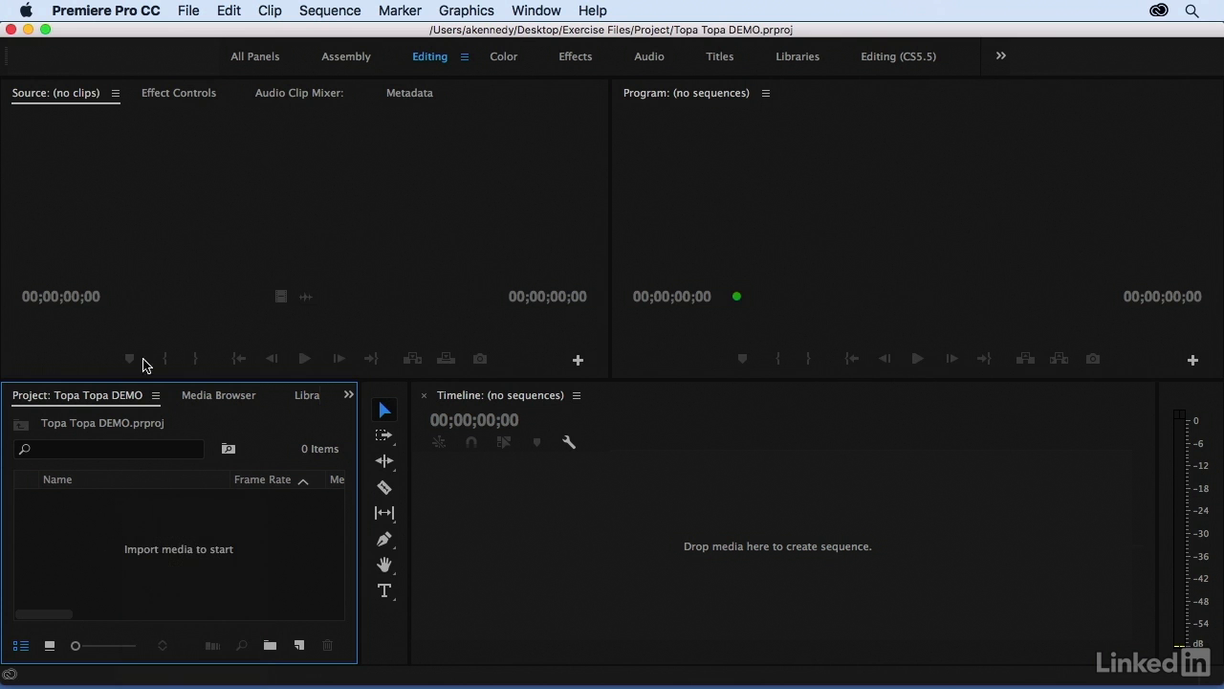
Start a media import and browse to the Broll folder in Desktop > Exercise Files > Media
{"action": "left_click", "coordinate": [185, 11]}
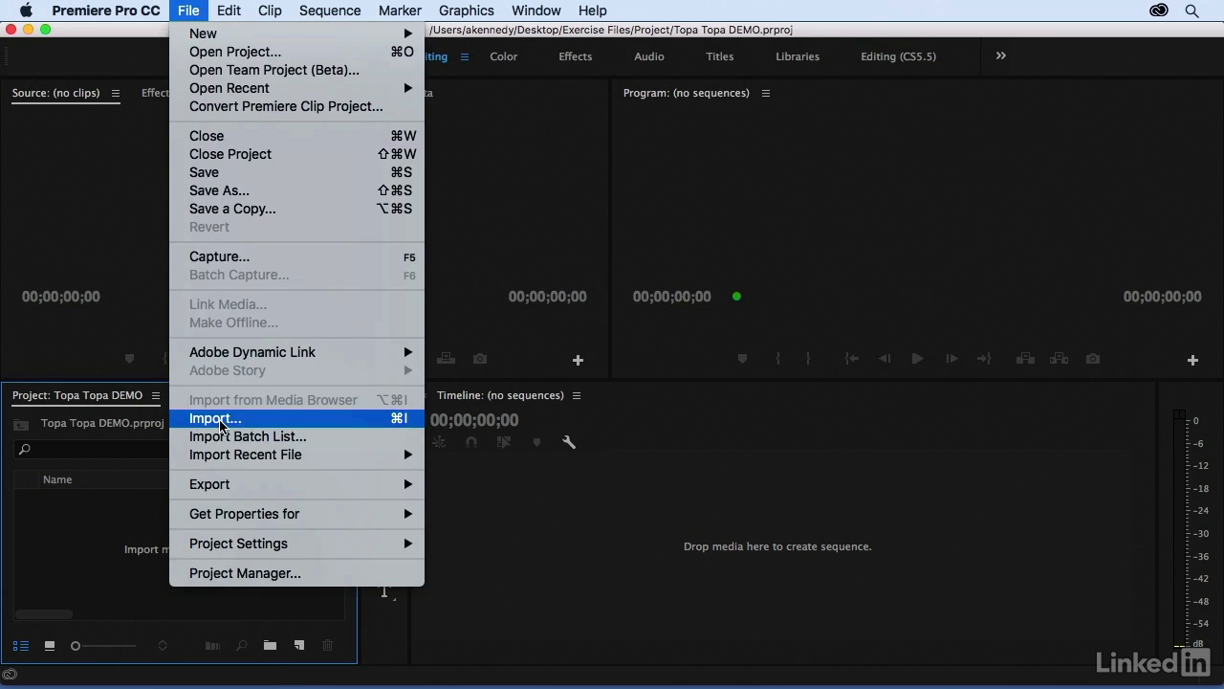
{"action": "left_click", "coordinate": [387, 418]}
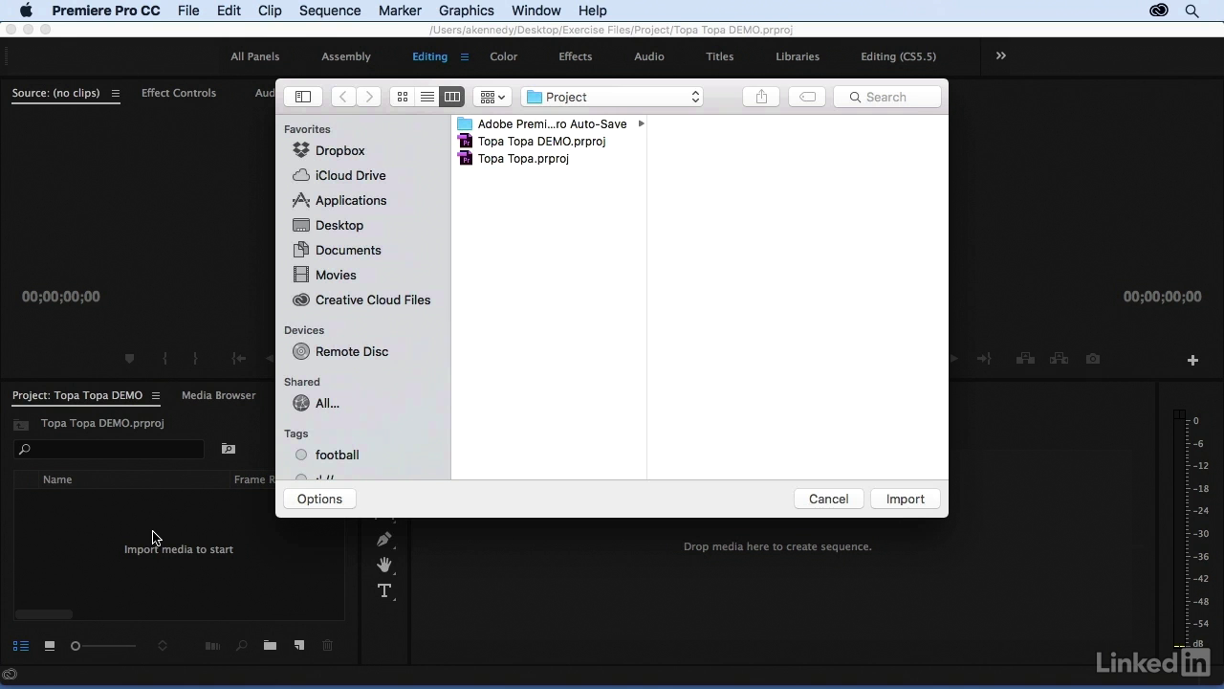
{"action": "left_click", "coordinate": [355, 228]}
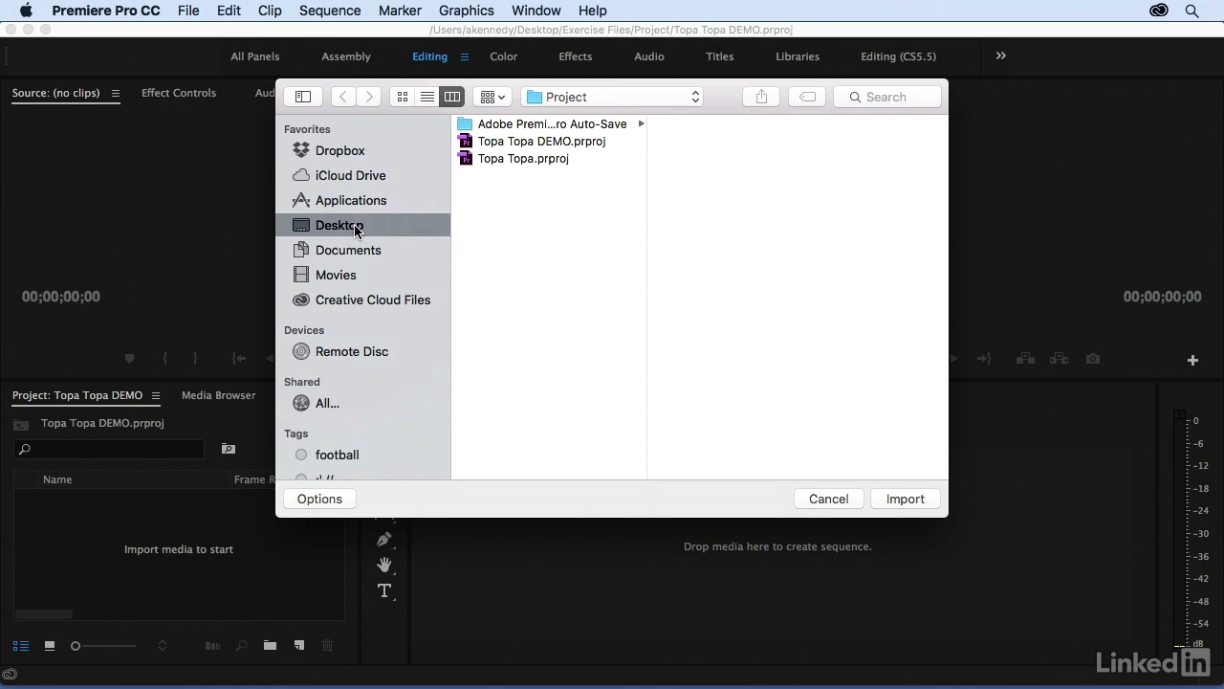
{"action": "left_click", "coordinate": [562, 124]}
{"action": "left_click", "coordinate": [686, 142]}
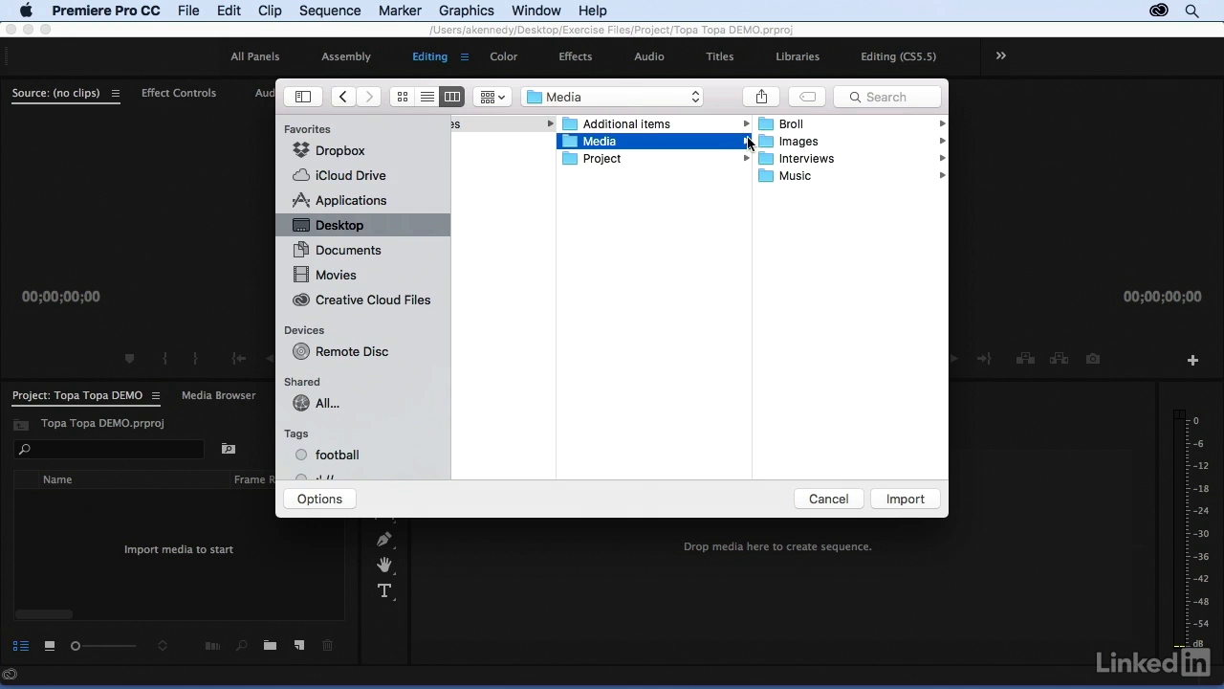
{"action": "left_click", "coordinate": [782, 131]}
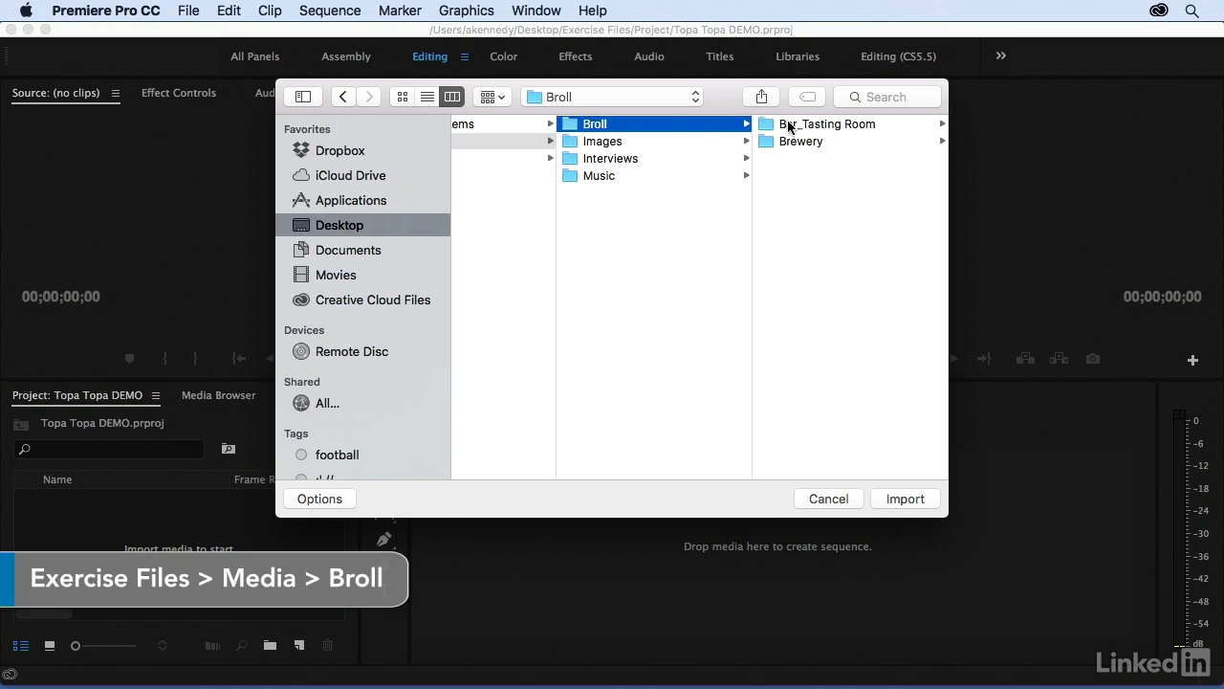
Check the Bar_Tasting Room and Brewery subfolders, and import the entire Broll folder into the project
{"action": "left_click", "coordinate": [792, 125]}
{"action": "left_click", "coordinate": [666, 143]}
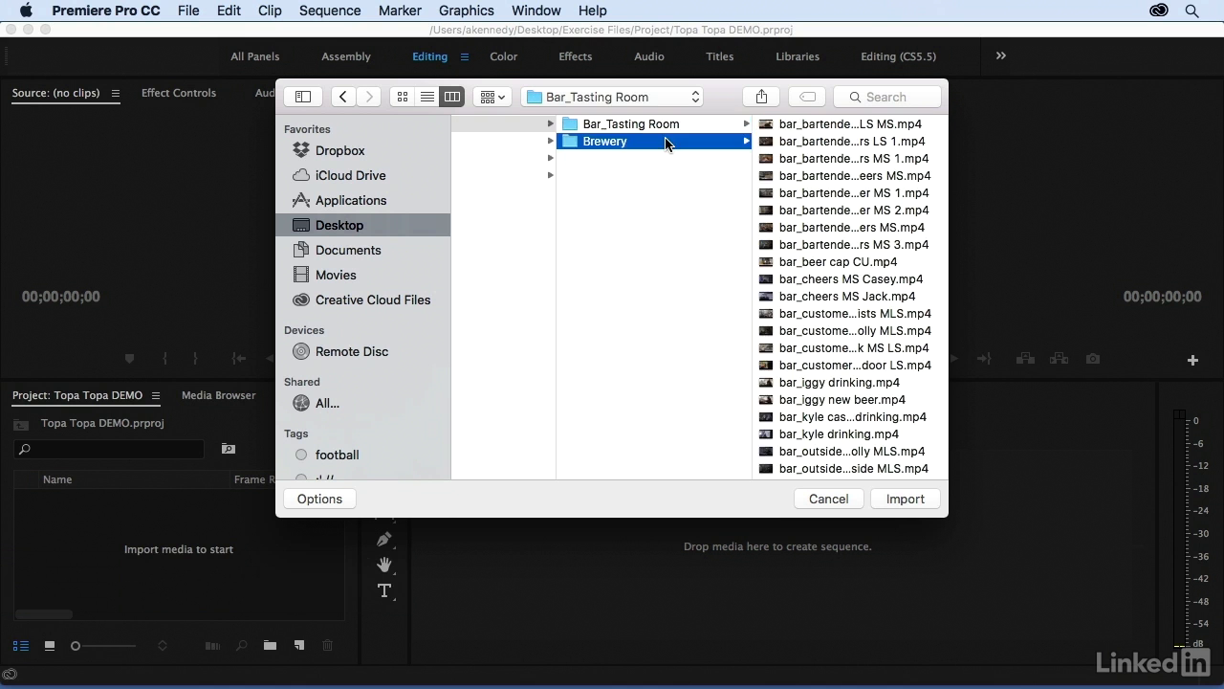
{"action": "left_click", "coordinate": [649, 127]}
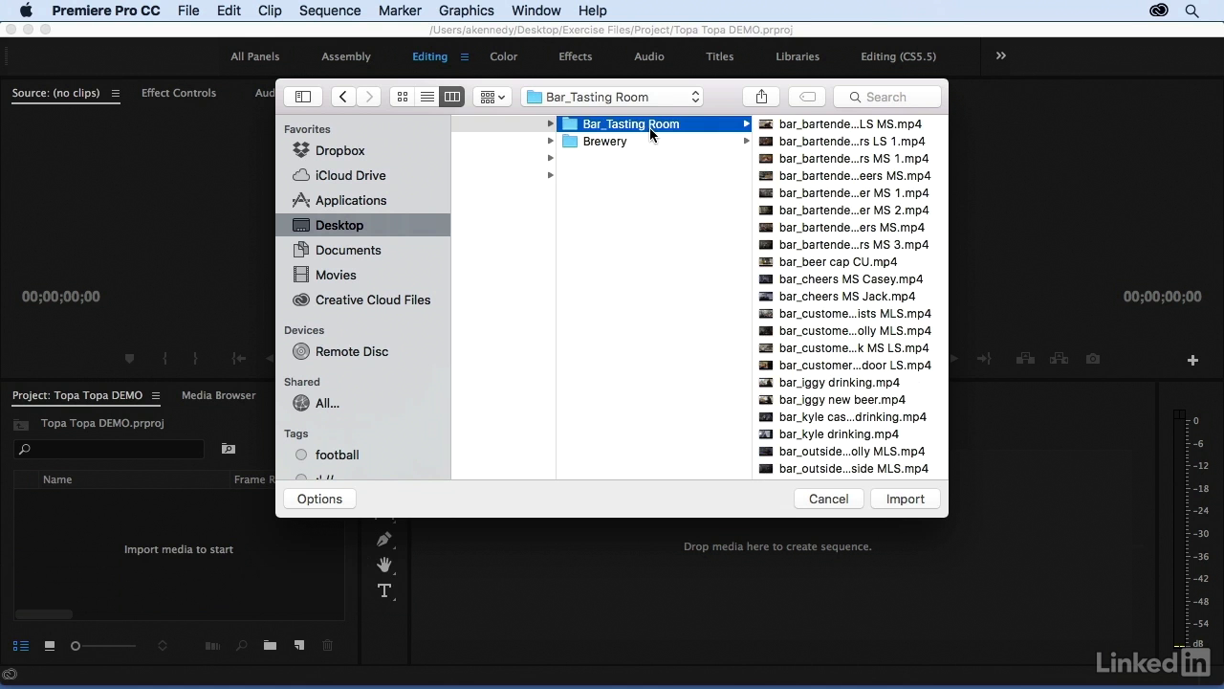
{"action": "scroll", "coordinate": [632, 125], "scroll_direction": "left", "scroll_amount": 5}
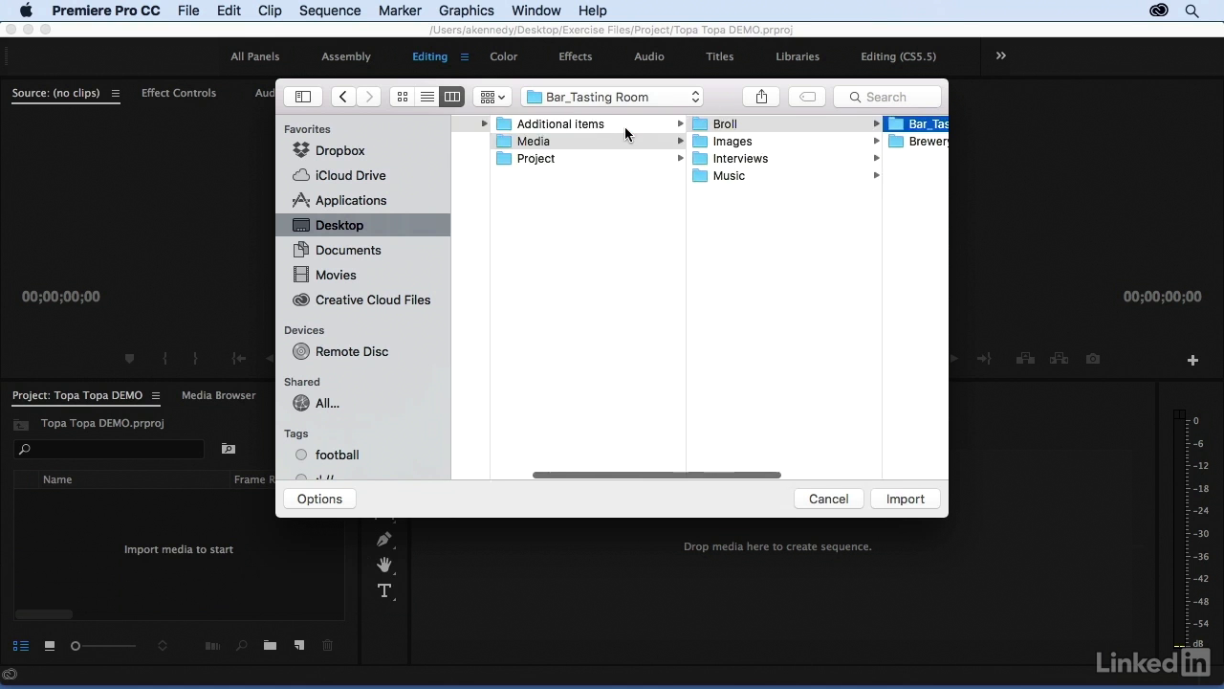
{"action": "left_click", "coordinate": [638, 128]}
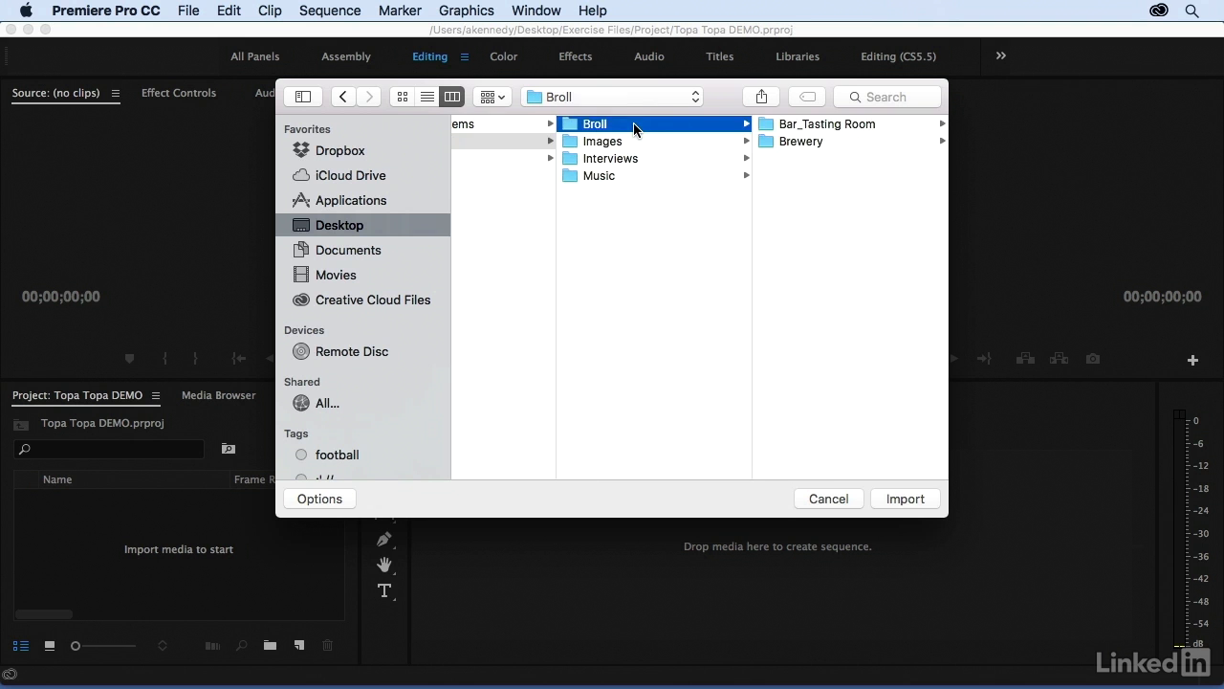
{"action": "left_click", "coordinate": [895, 498]}
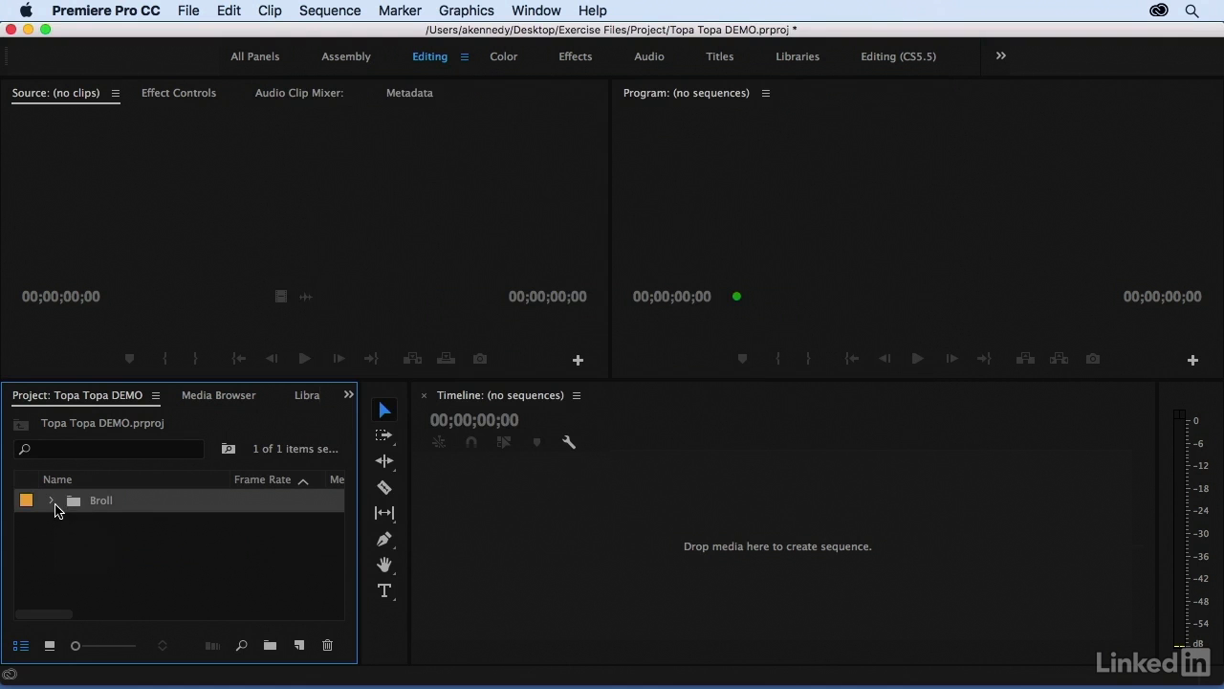
Expand the imported Broll bin and its Brewery bin and look through the clips inside
{"action": "left_click", "coordinate": [52, 504]}
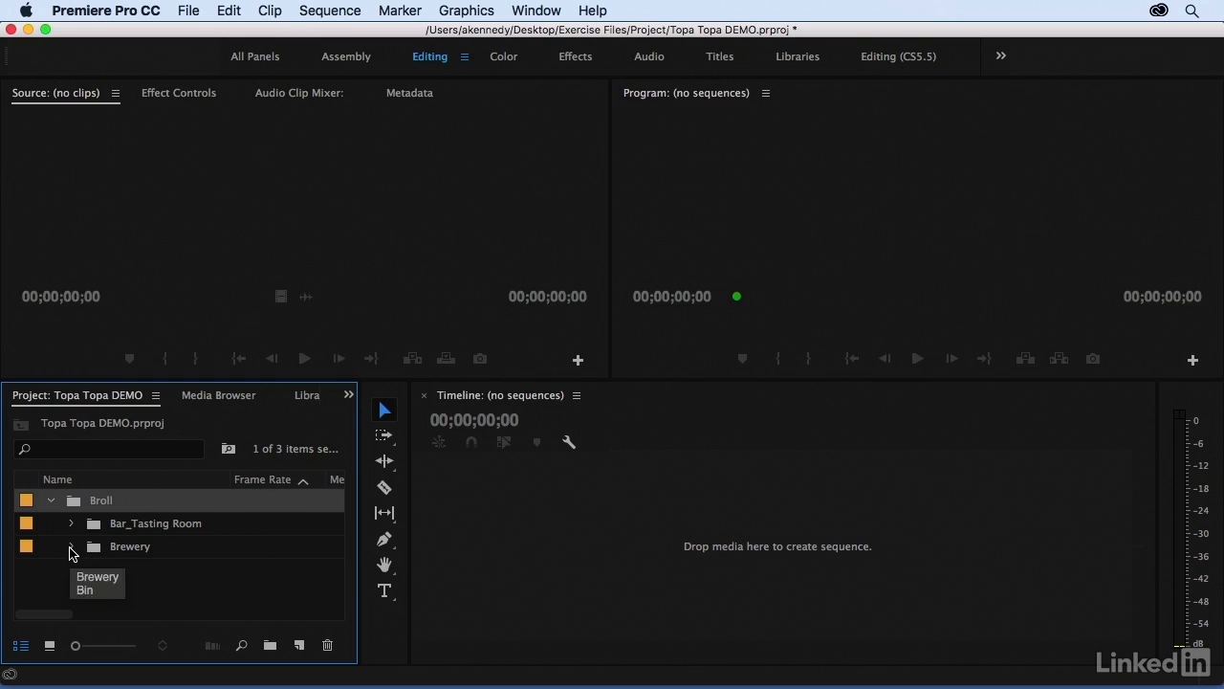
{"action": "left_click", "coordinate": [70, 546]}
{"action": "scroll", "coordinate": [71, 572], "scroll_direction": "down", "scroll_amount": 5}
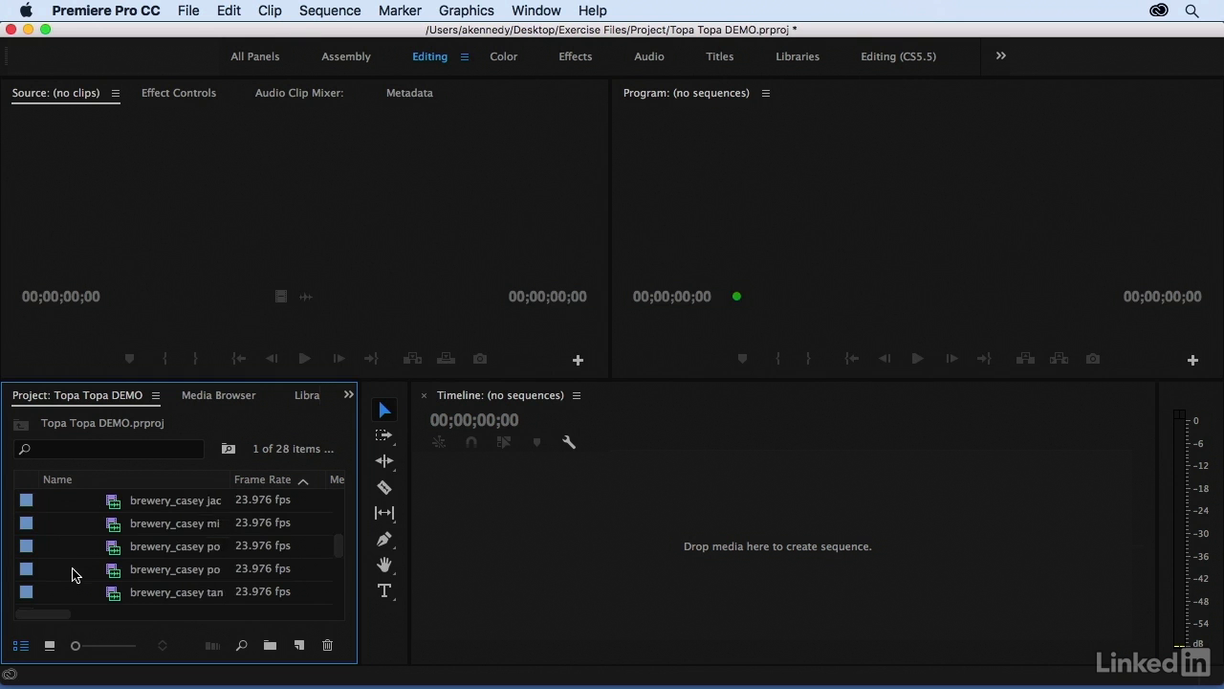
{"action": "scroll", "coordinate": [72, 574], "scroll_direction": "up", "scroll_amount": 5}
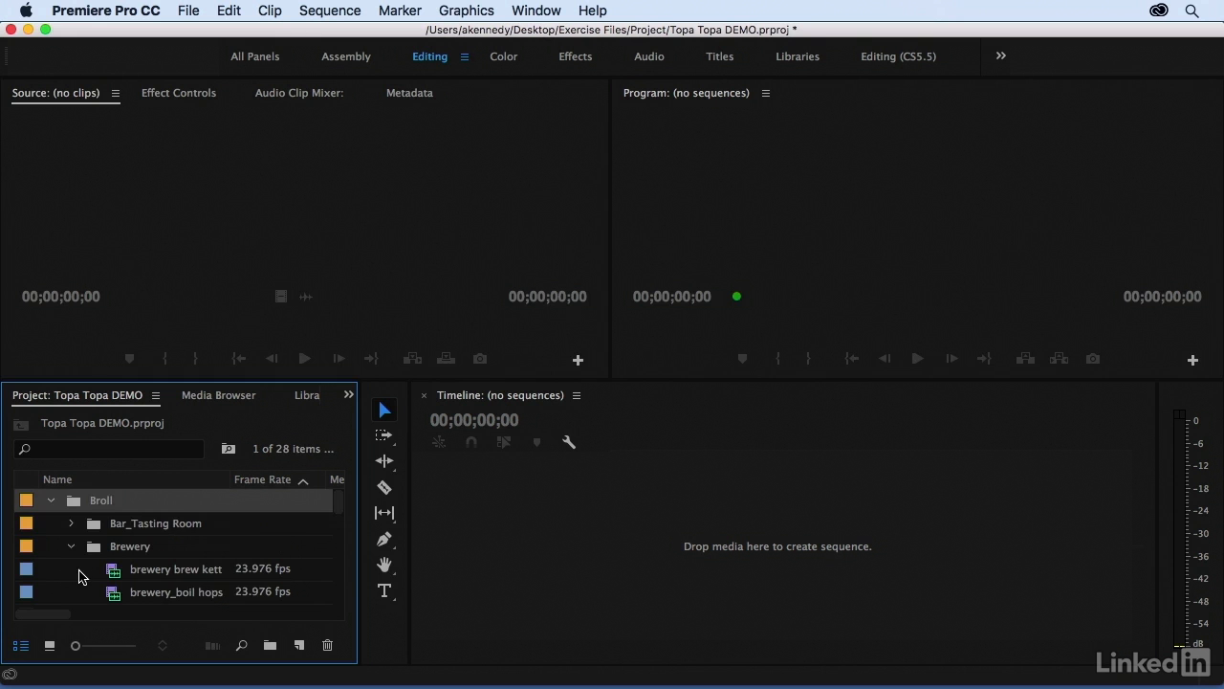
{"action": "mouse_move", "coordinate": [81, 576]}
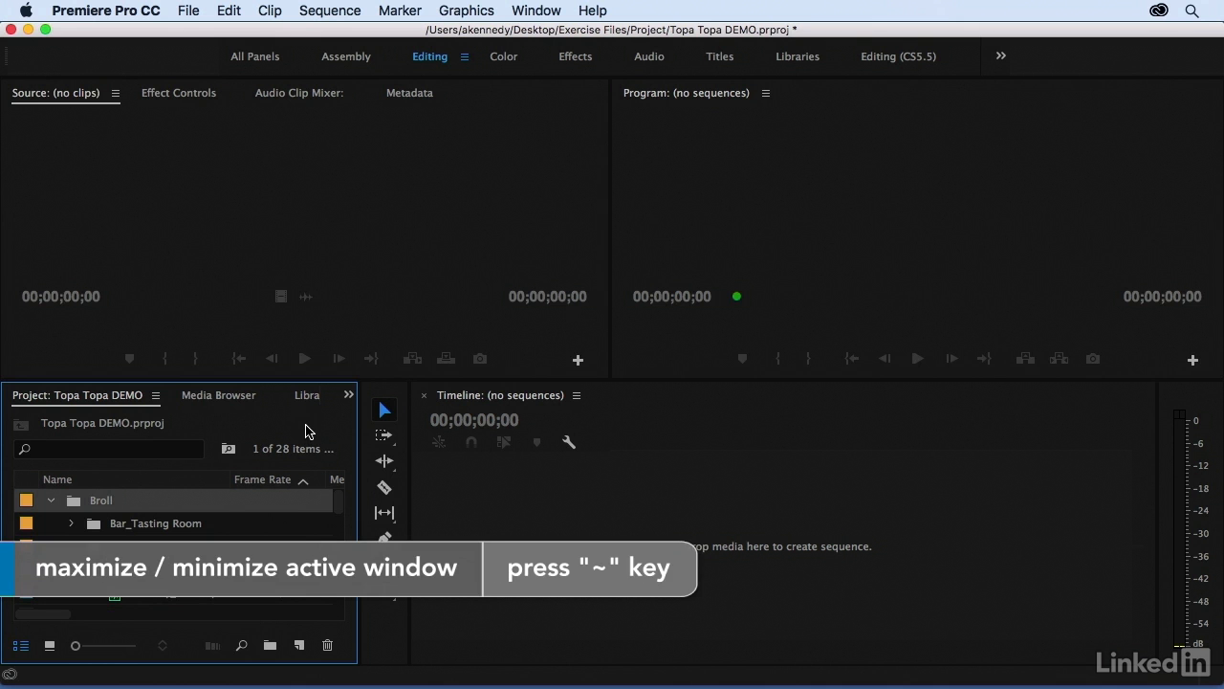
Maximize the Project panel and widen the Name column enough to show the full clip names
{"action": "key", "text": "grave"}
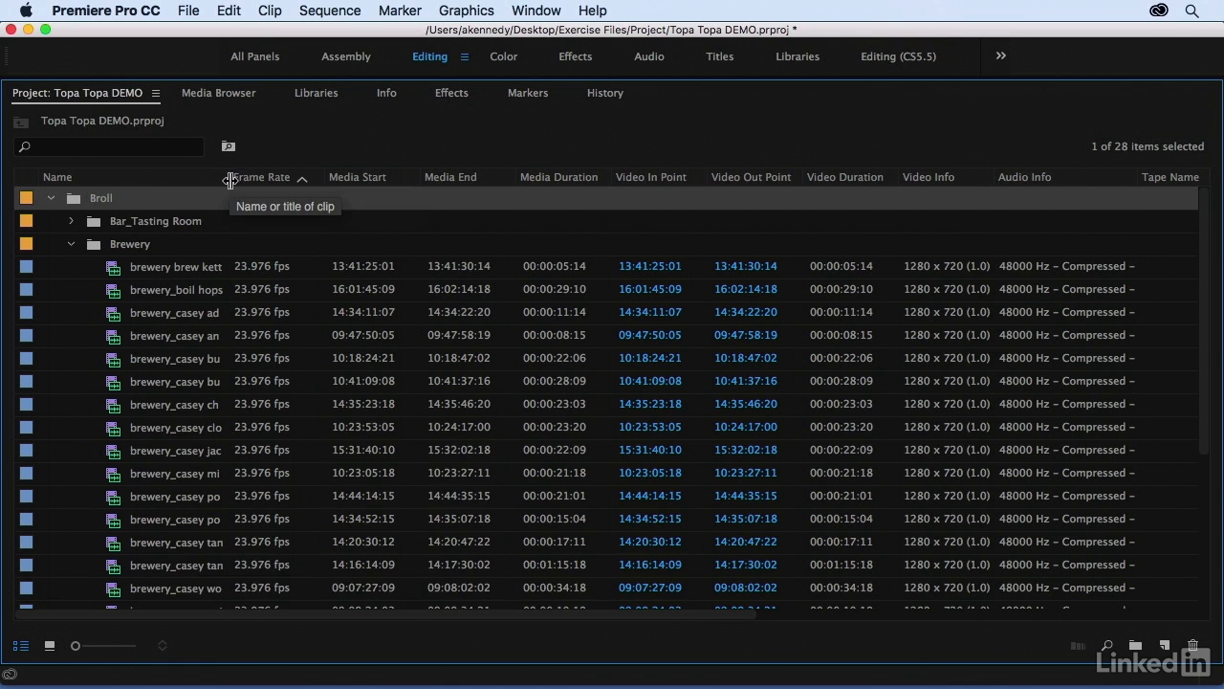
{"action": "left_click_drag", "start_coordinate": [229, 178], "coordinate": [373, 193]}
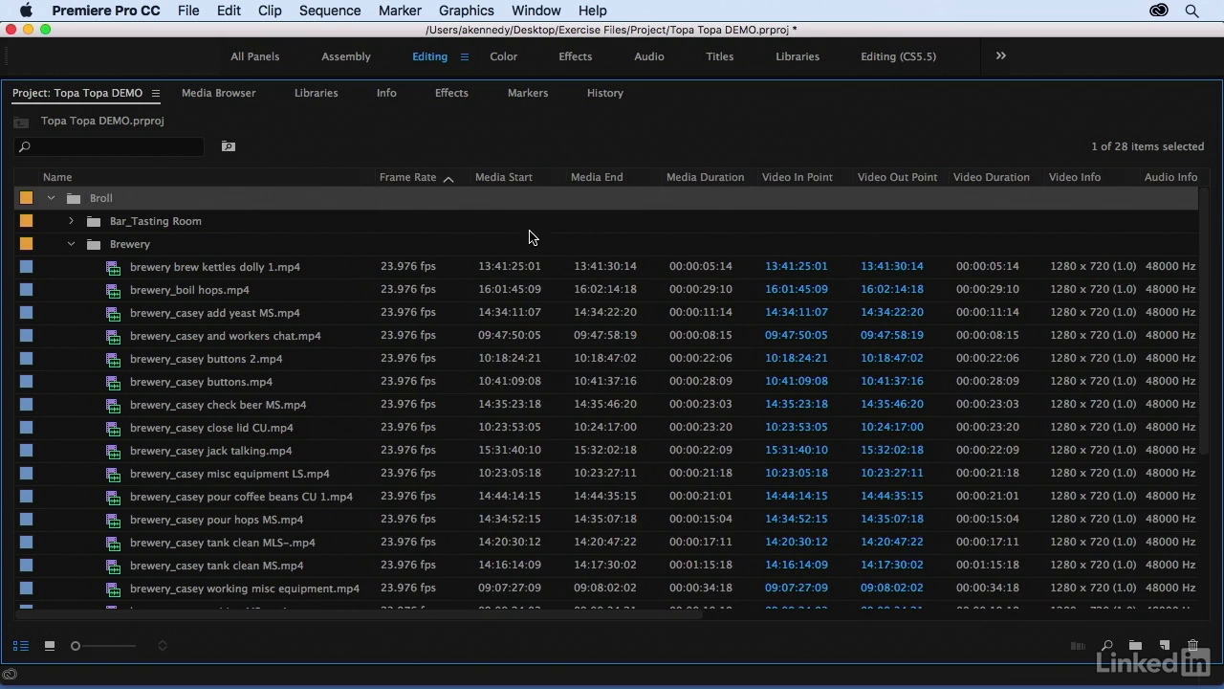
{"action": "scroll", "coordinate": [831, 266], "scroll_direction": "right", "scroll_amount": 10}
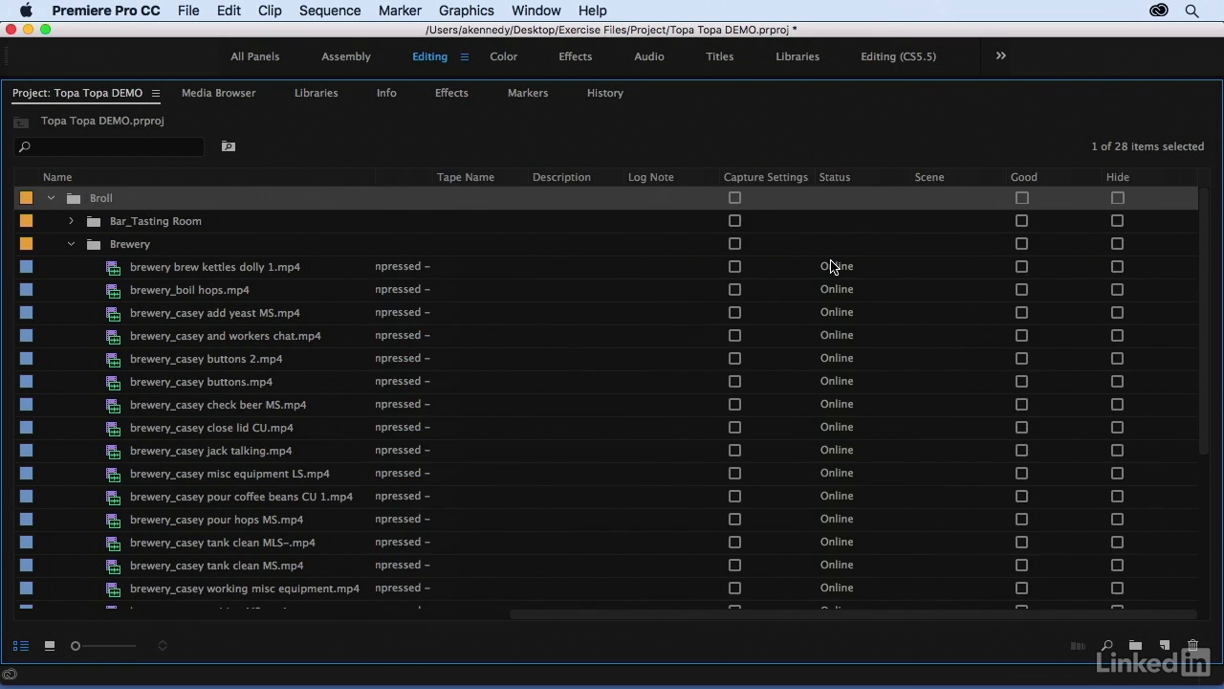
{"action": "scroll", "coordinate": [830, 267], "scroll_direction": "left", "scroll_amount": 10}
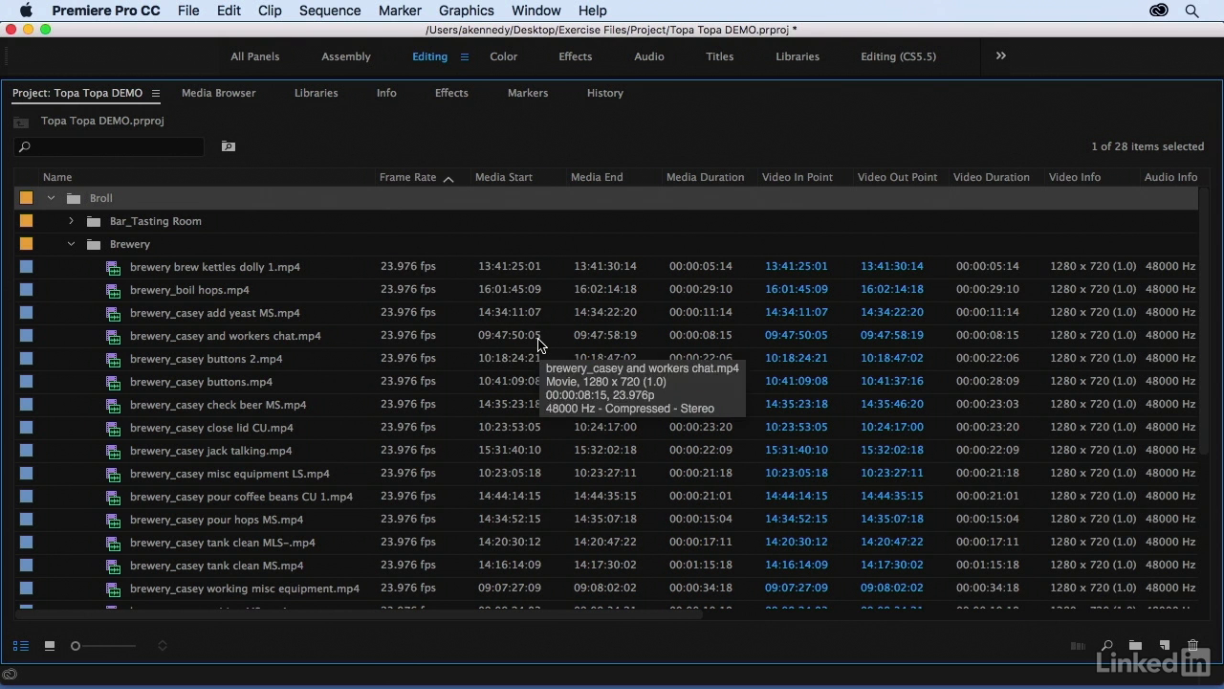
Review the fields under Premiere Pro Project Metadata in the Metadata Display settings and leave without changes
{"action": "right_click", "coordinate": [354, 184]}
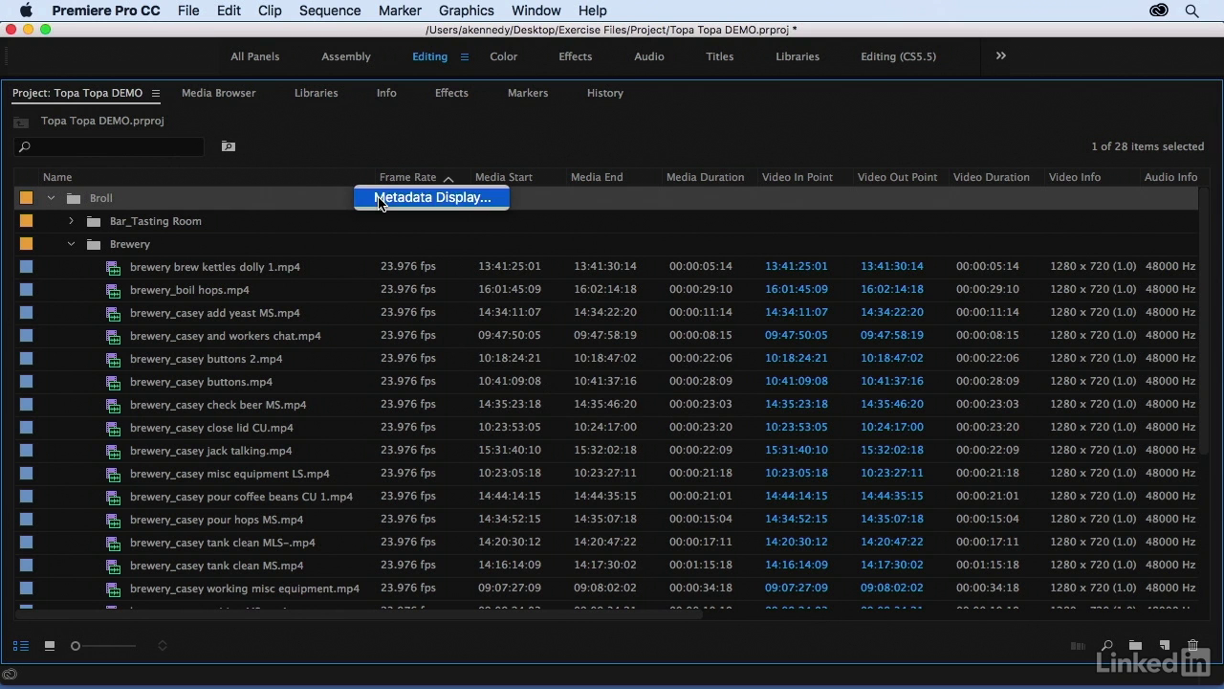
{"action": "left_click", "coordinate": [380, 201]}
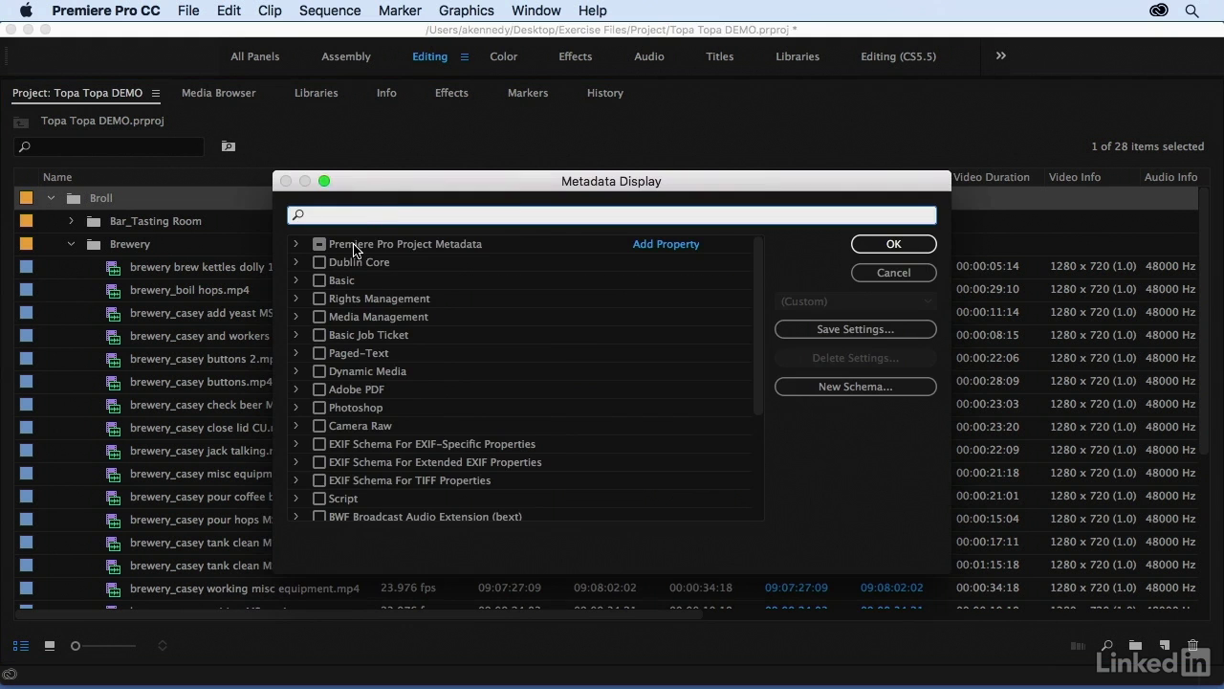
{"action": "left_click", "coordinate": [296, 245]}
{"action": "mouse_move", "coordinate": [757, 292]}
{"action": "left_mouse_down"}
{"action": "mouse_move", "coordinate": [750, 440]}
{"action": "mouse_move", "coordinate": [747, 278]}
{"action": "left_mouse_up"}
{"action": "left_click", "coordinate": [875, 276]}
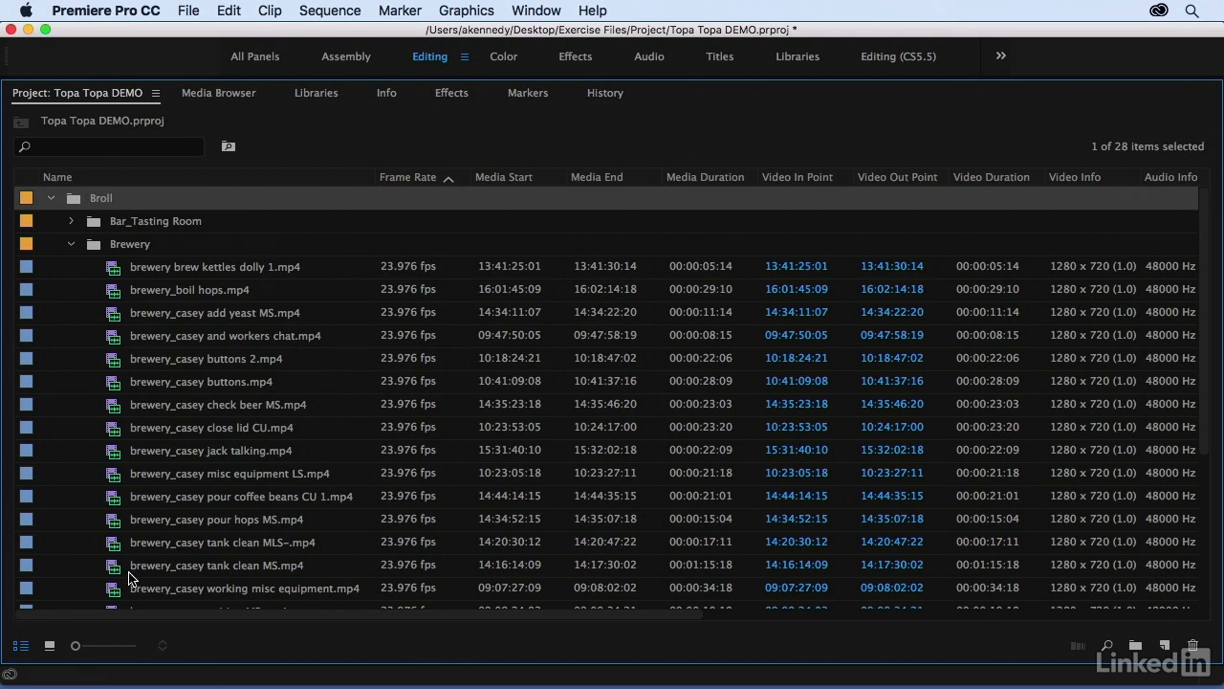
Switch the project's contents from list view to icon view
{"action": "left_click", "coordinate": [23, 648]}
{"action": "left_click", "coordinate": [50, 646]}
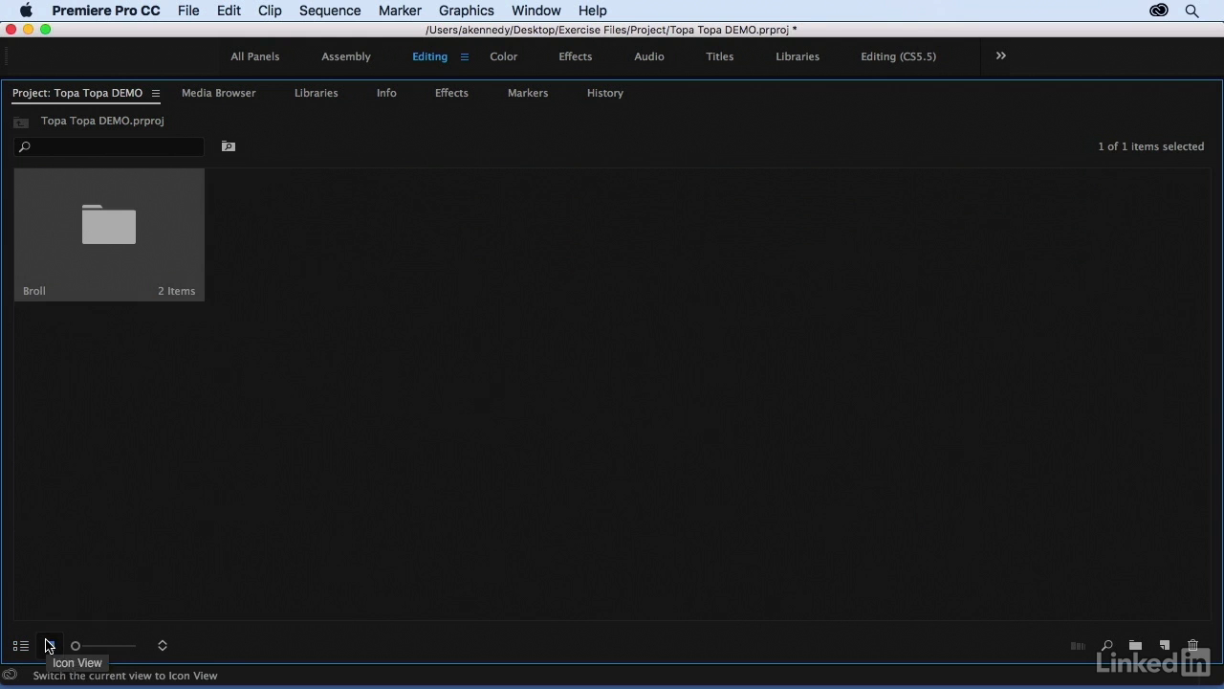
Open the Broll bin and its Brewery bin in separate floating windows, and close both windows
{"action": "double_click", "coordinate": [97, 235]}
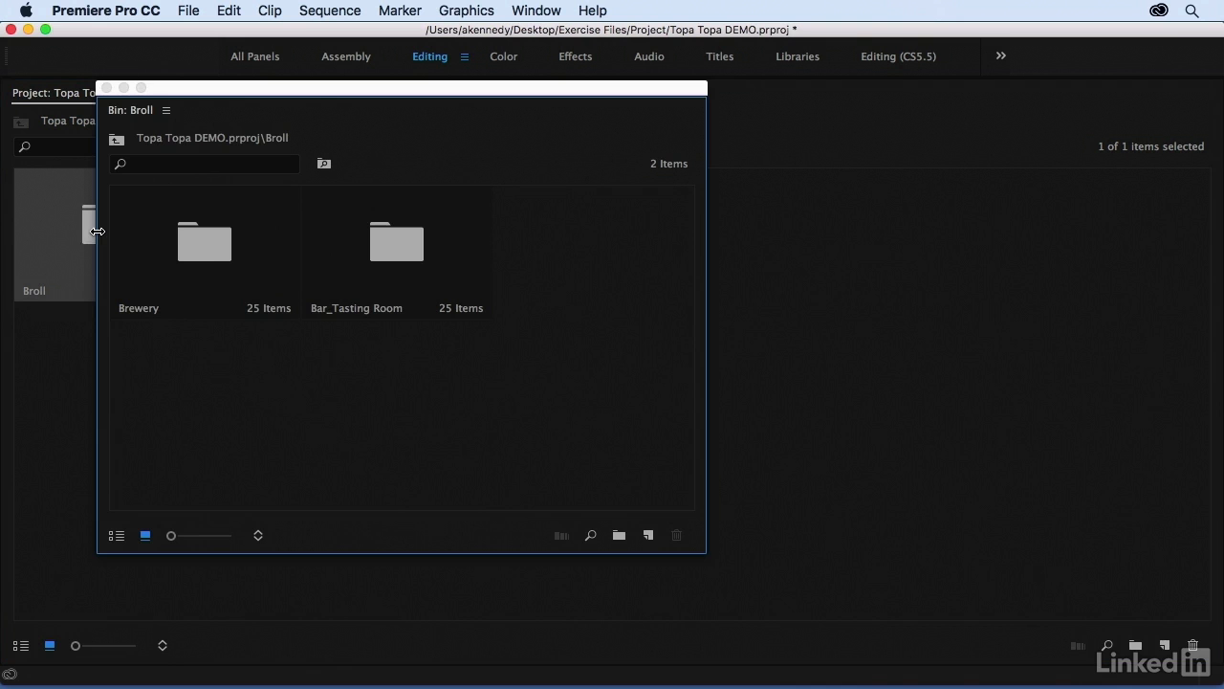
{"action": "double_click", "coordinate": [199, 243]}
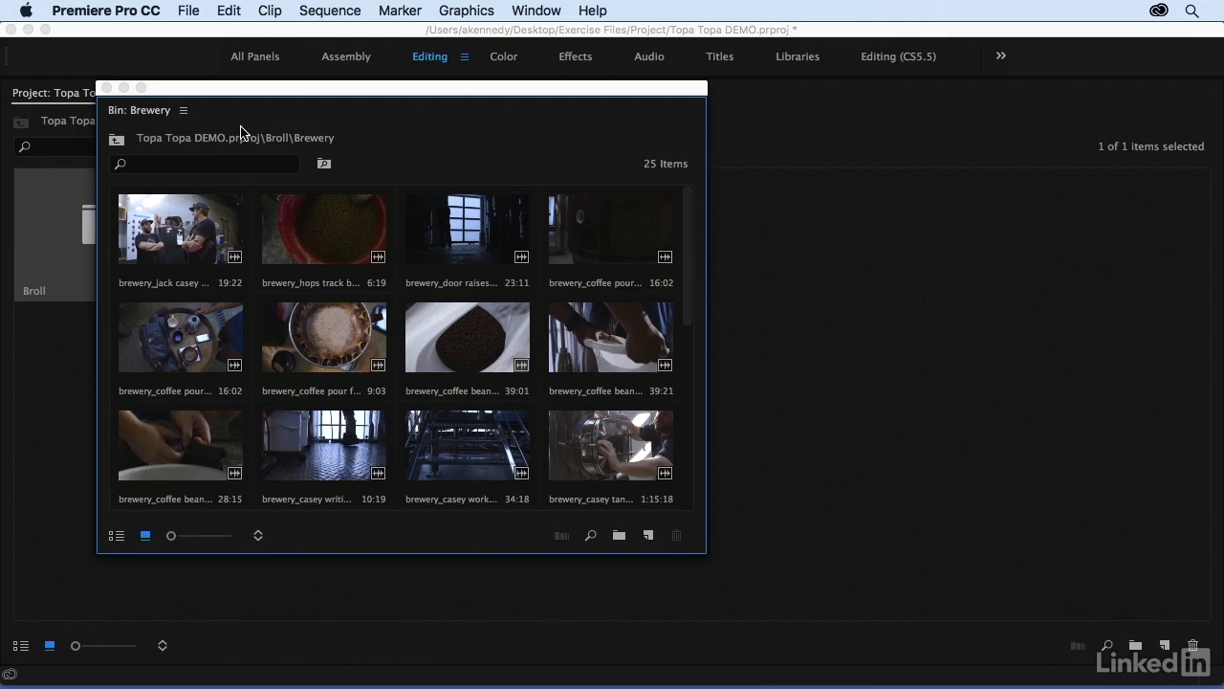
{"action": "left_click_drag", "start_coordinate": [229, 93], "coordinate": [405, 156]}
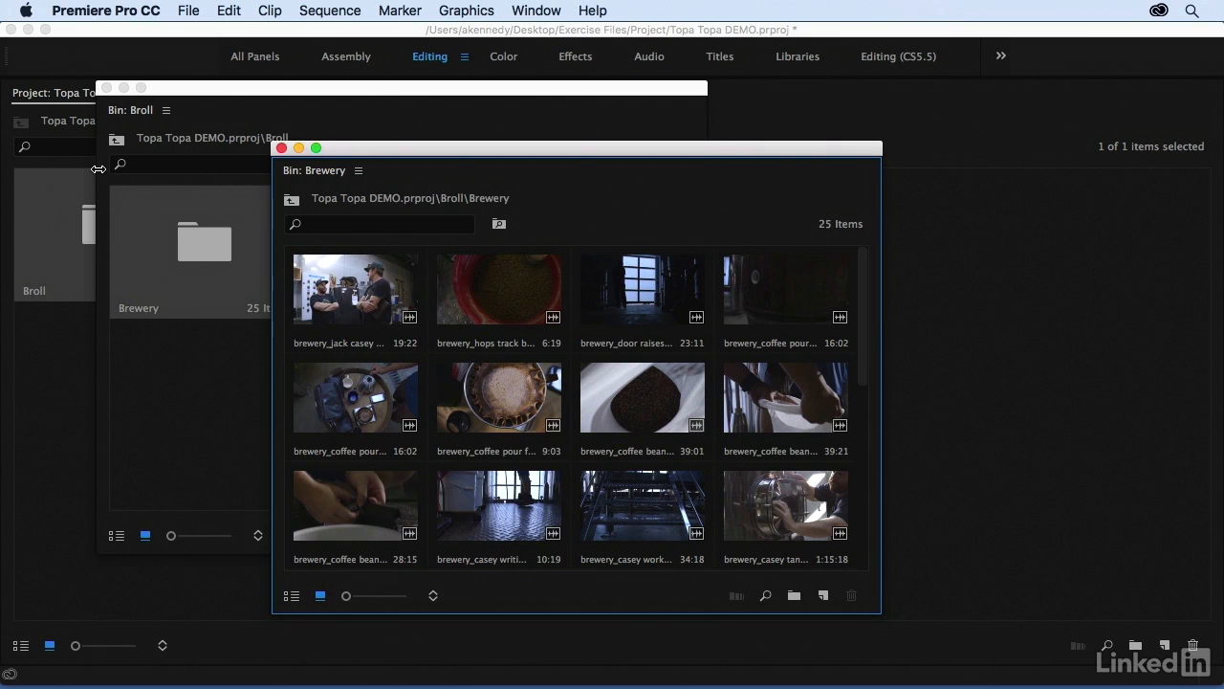
{"action": "left_click", "coordinate": [282, 148]}
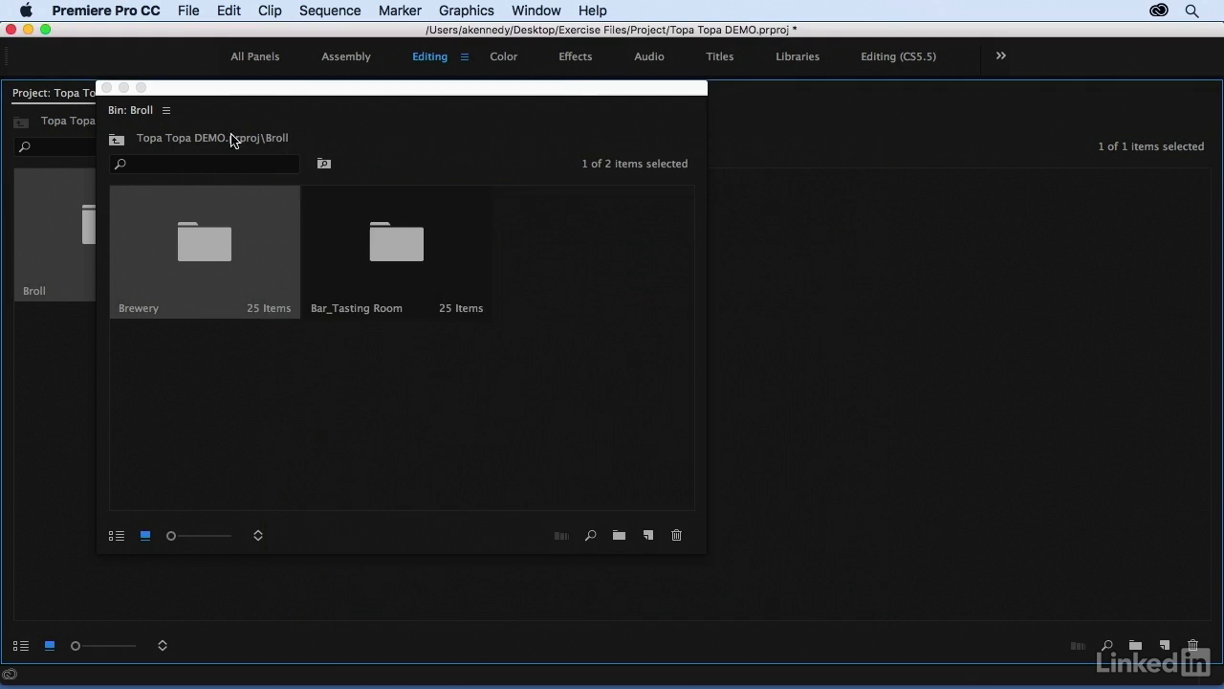
{"action": "left_click", "coordinate": [106, 87]}
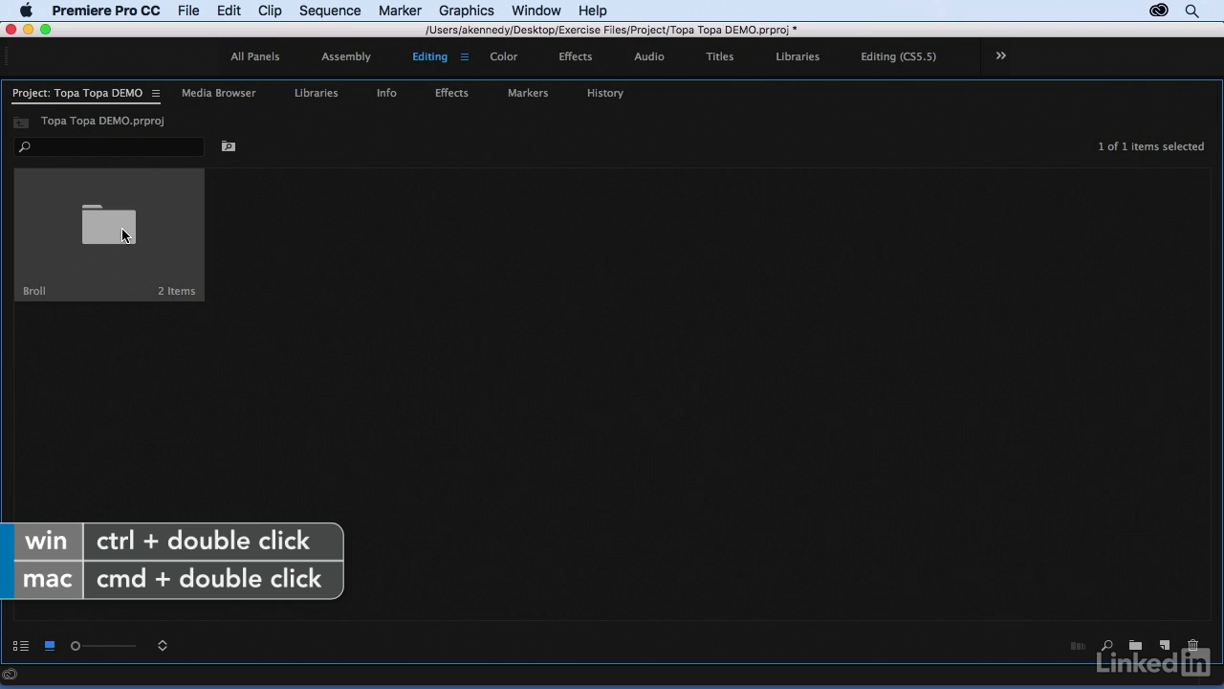
Open the Broll bin and its Brewery bin in place, within the same panel
{"action": "double_click", "coordinate": [119, 233], "text": "super"}
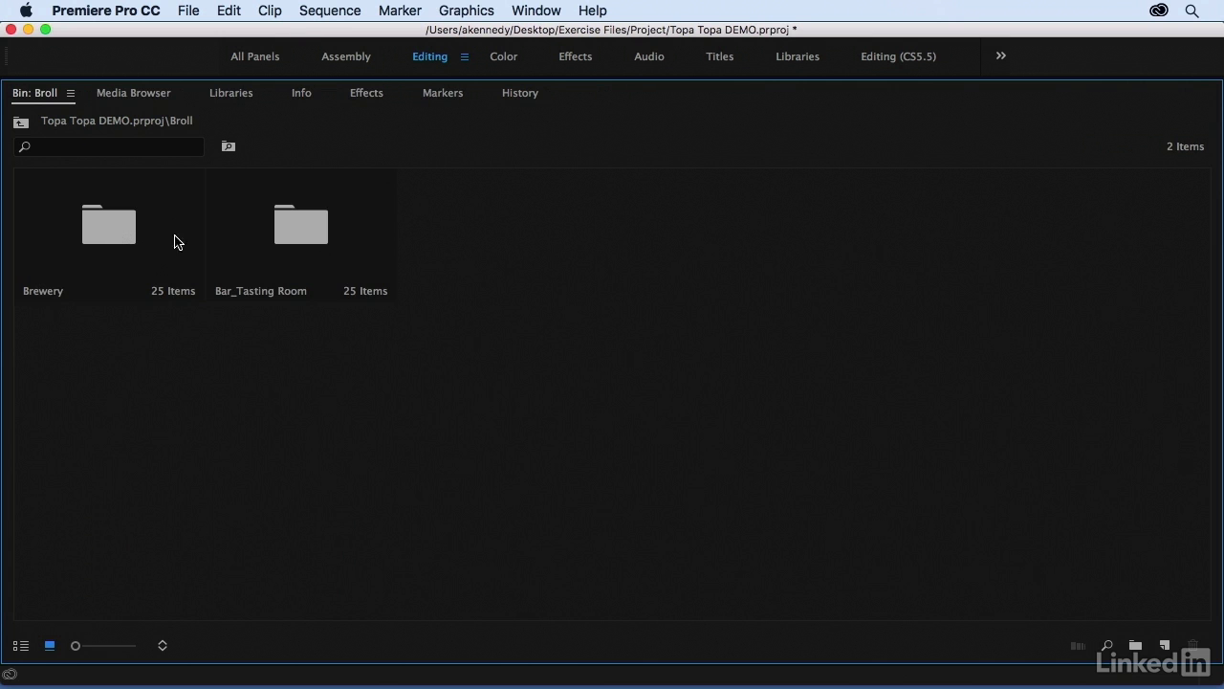
{"action": "double_click", "coordinate": [106, 238]}
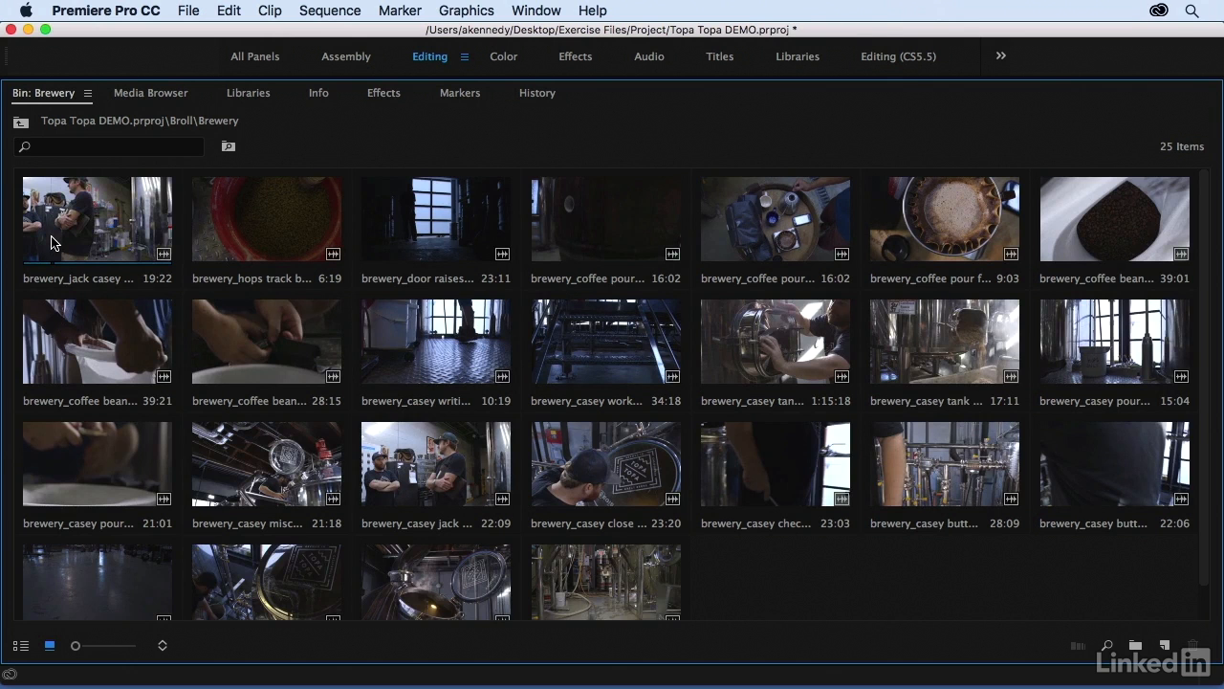
{"action": "key", "text": "super+s"}
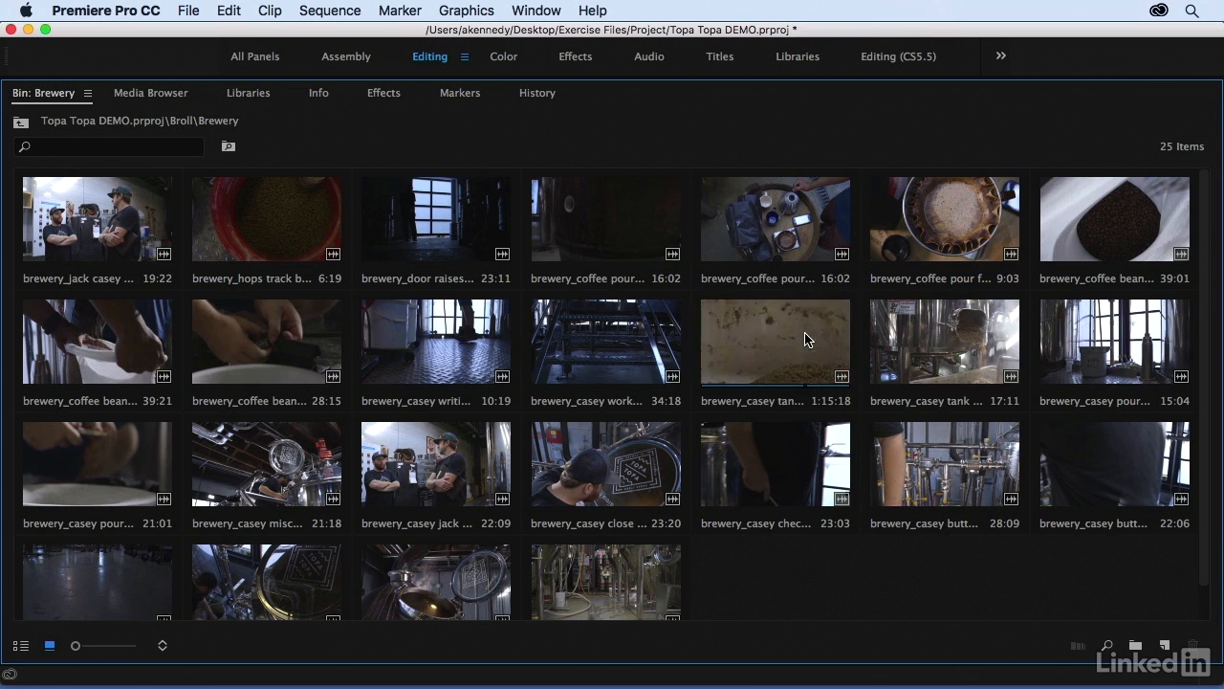
Play the overhead coffee pour clip in its thumbnail to preview it, and stop playback
{"action": "left_click", "coordinate": [736, 236]}
{"action": "key", "text": "space"}
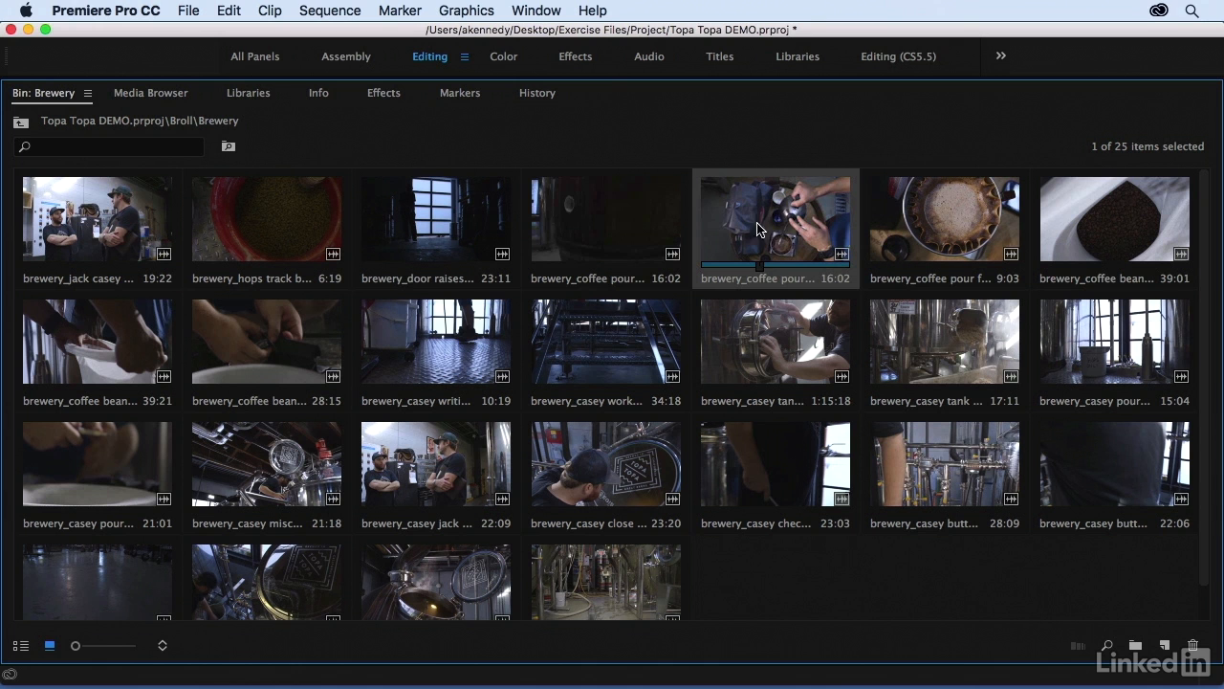
{"action": "key", "text": "space"}
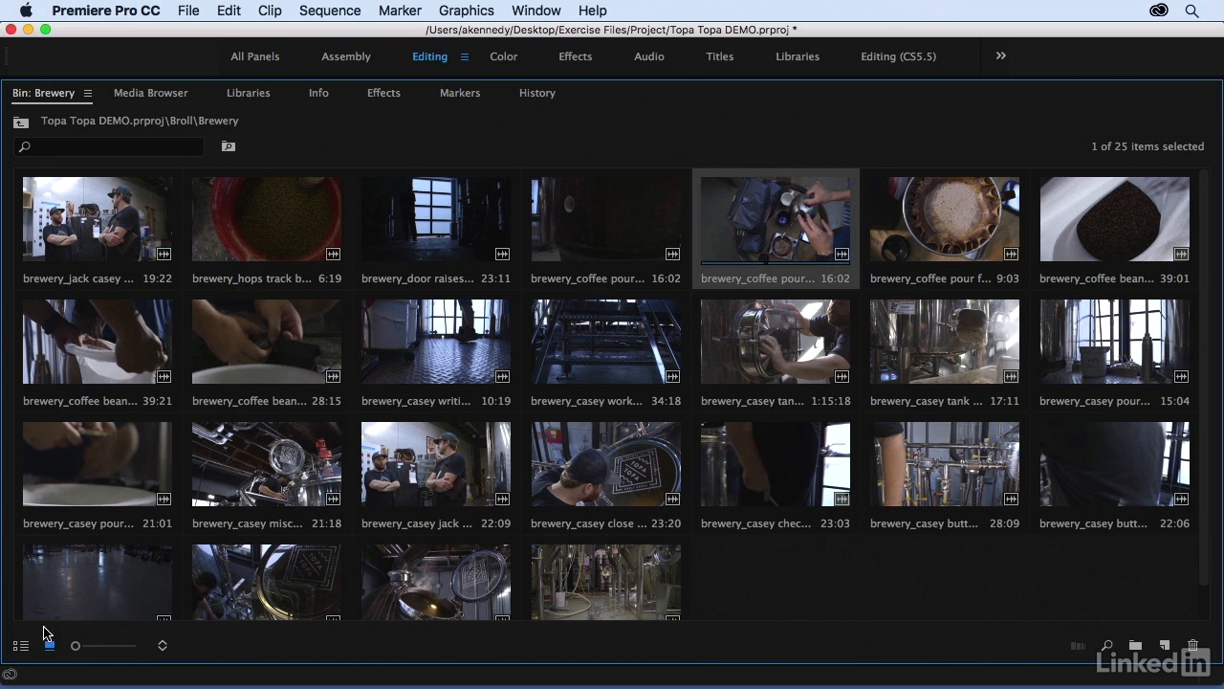
Enlarge the Brewery bin's thumbnails to the maximum size and shrink them back to the minimum
{"action": "left_click_drag", "start_coordinate": [75, 648], "coordinate": [132, 648]}
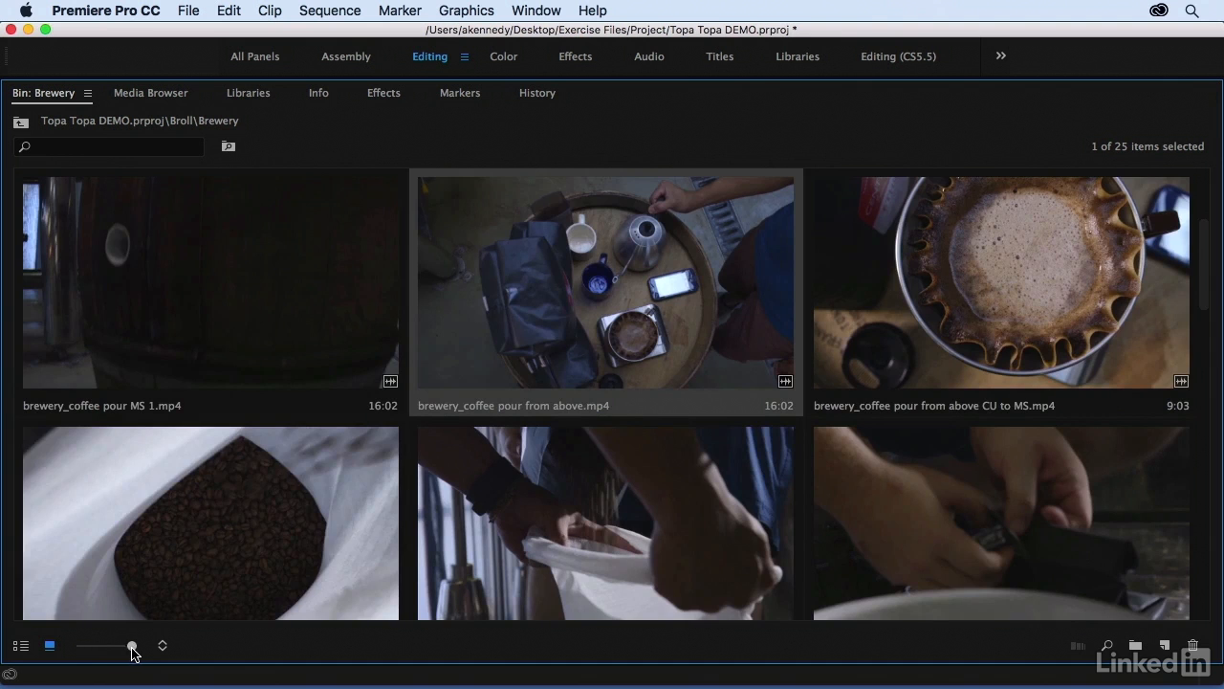
{"action": "left_click_drag", "start_coordinate": [136, 647], "coordinate": [78, 648]}
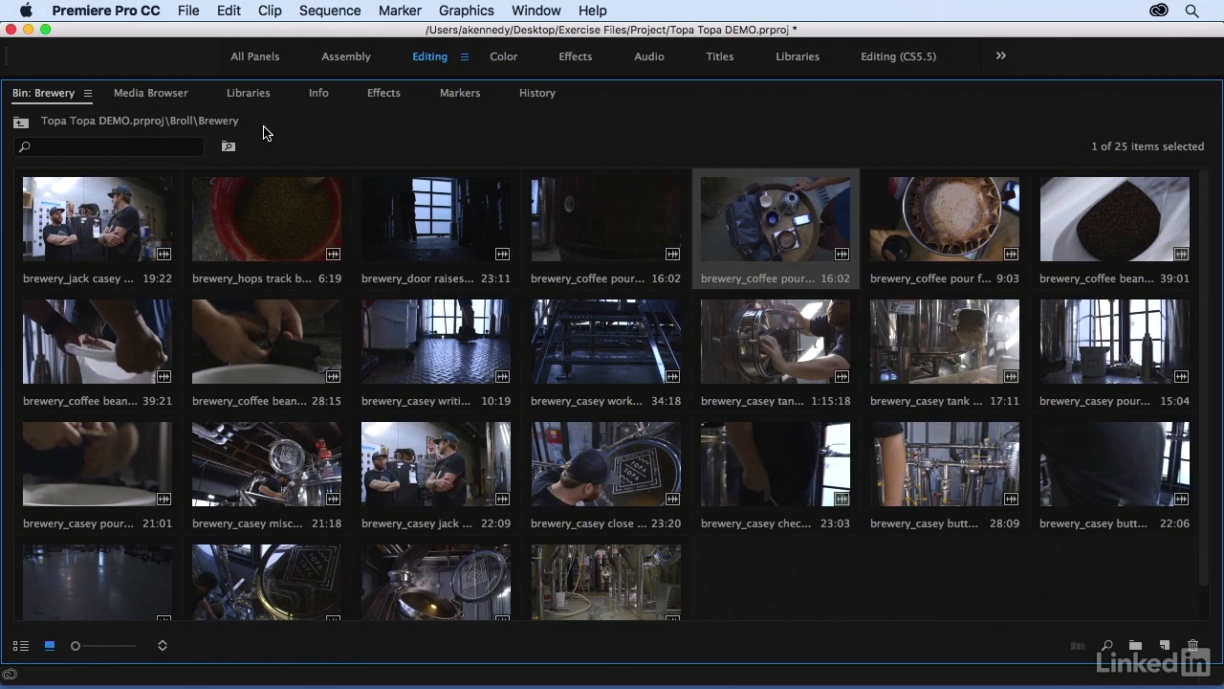
Return to the project's root level in list view and restore the maximized Project panel to its docked size
{"action": "left_click", "coordinate": [20, 124]}
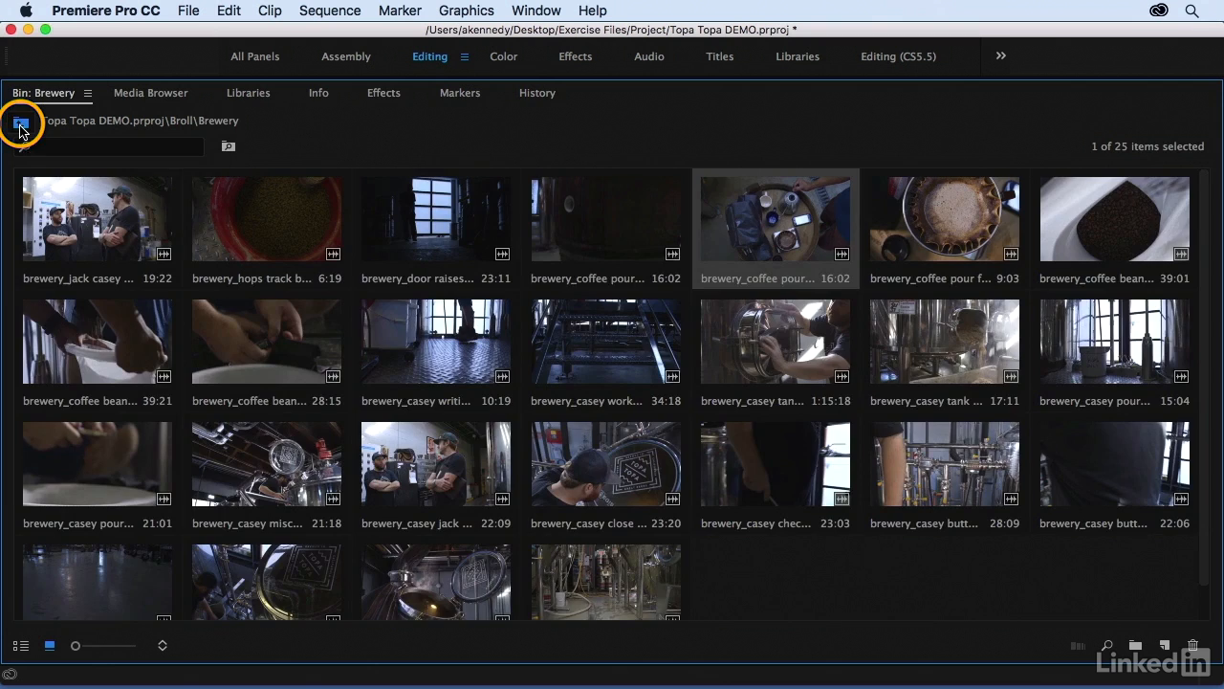
{"action": "left_click", "coordinate": [20, 124]}
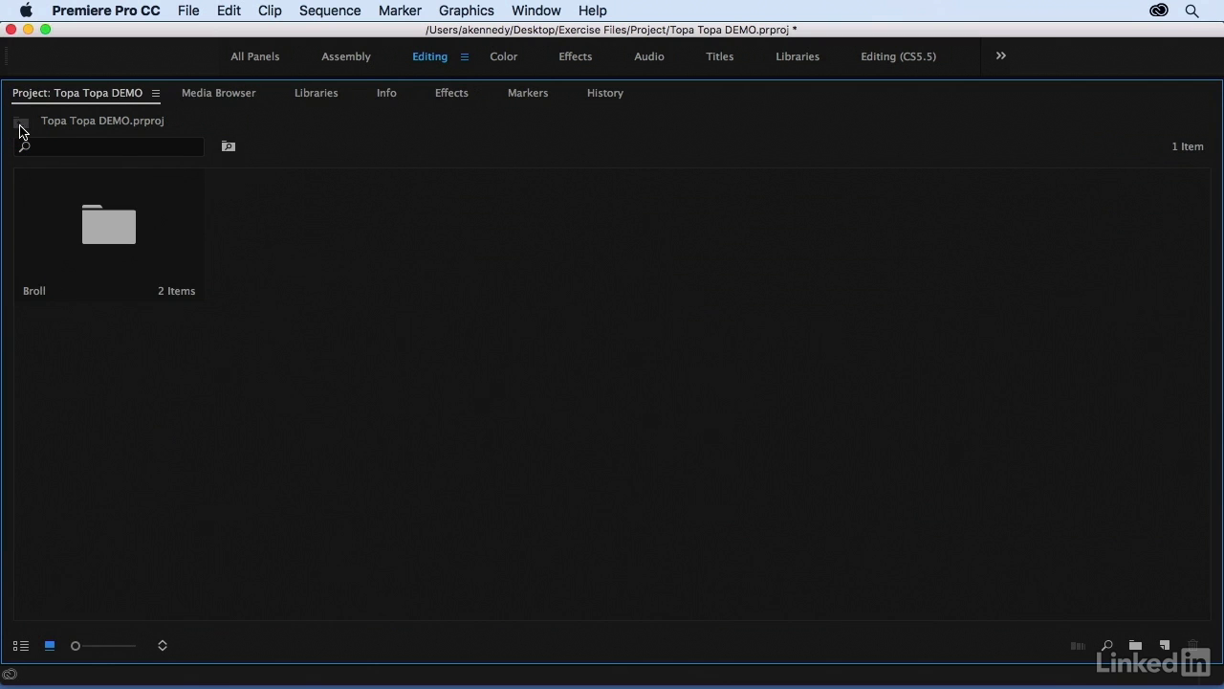
{"action": "left_click", "coordinate": [20, 646]}
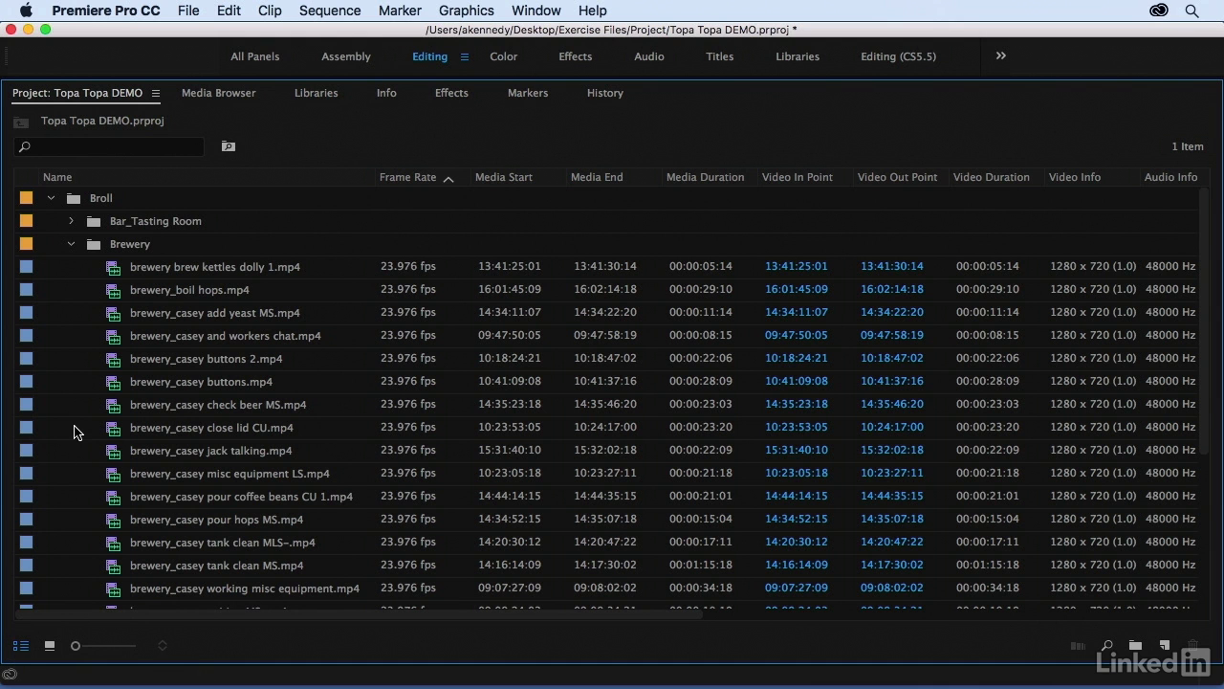
{"action": "mouse_move", "coordinate": [74, 433]}
{"action": "key", "text": "grave"}
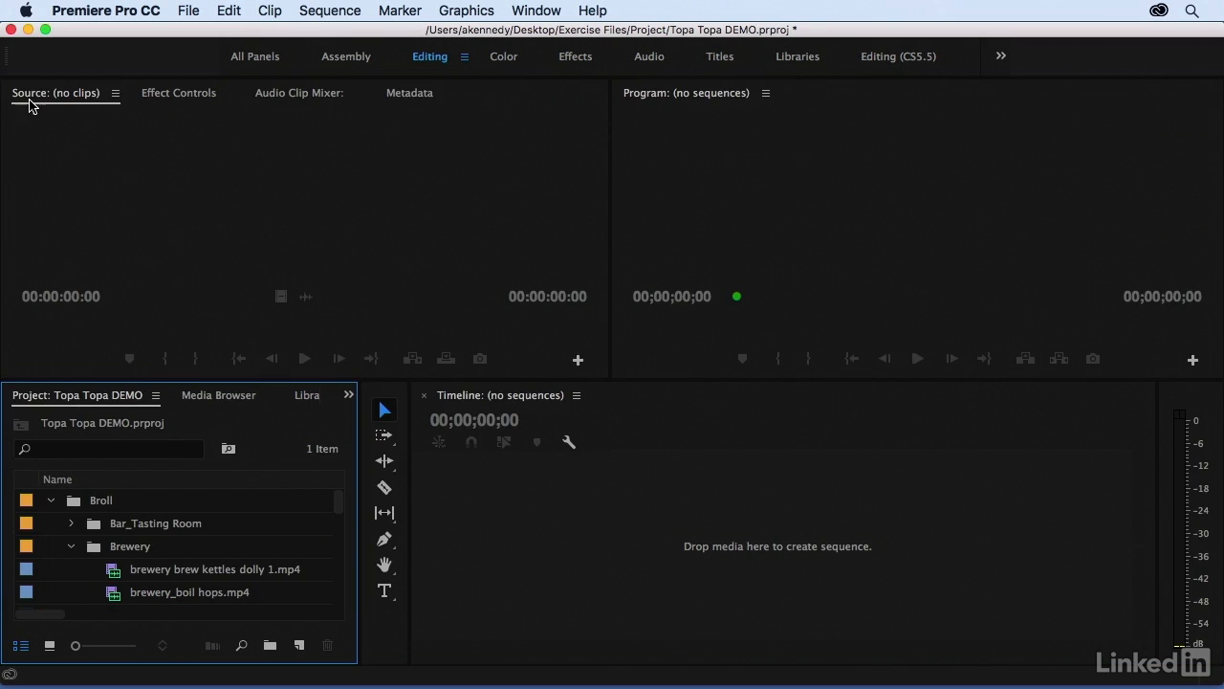
View the Effect Controls and Audio Clip Mixer panels, and return to the Source monitor
{"action": "left_click", "coordinate": [176, 96]}
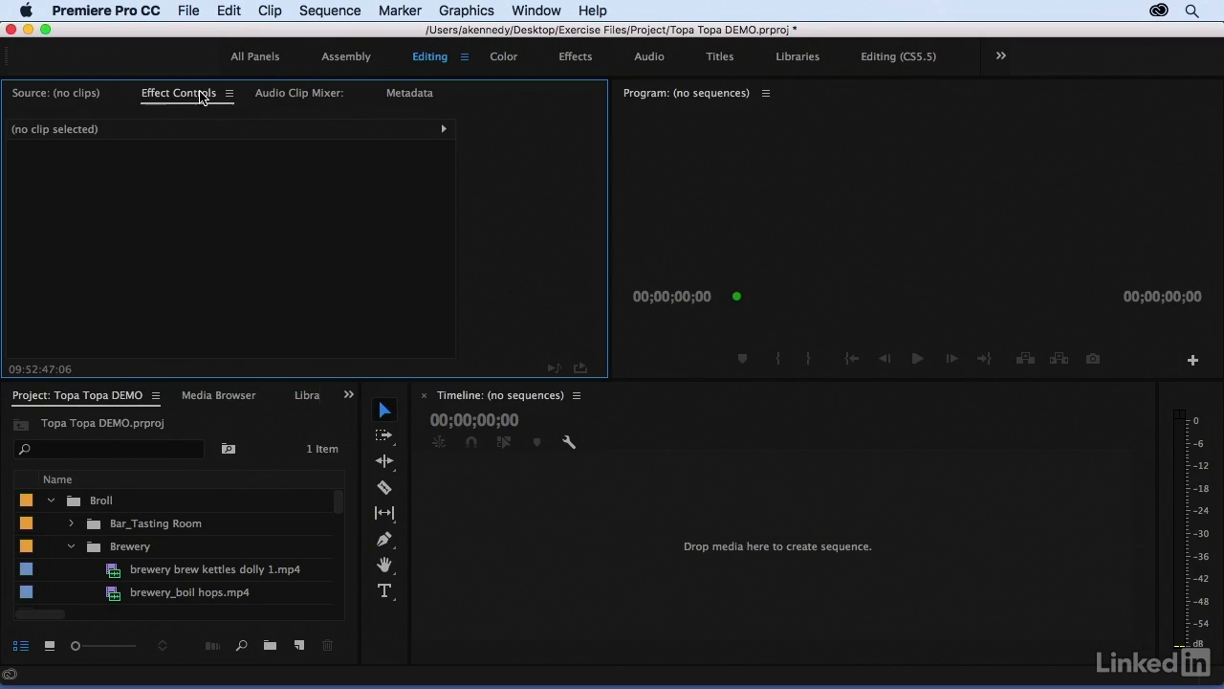
{"action": "left_click", "coordinate": [277, 96]}
{"action": "left_click", "coordinate": [48, 95]}
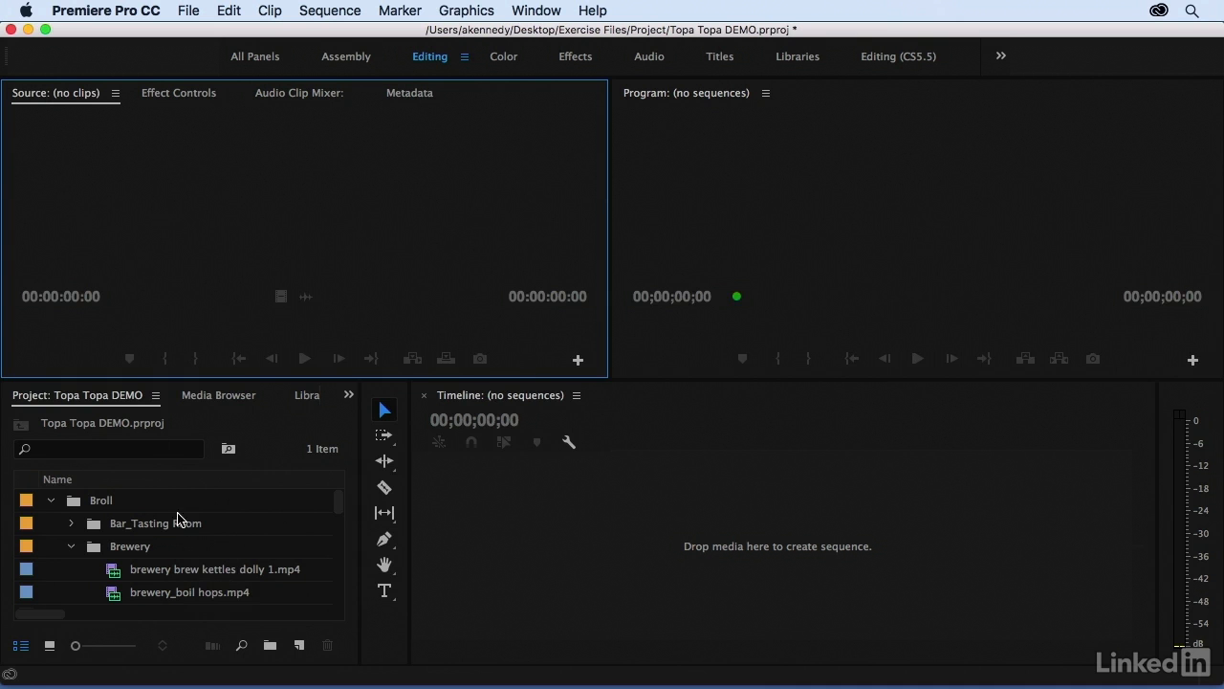
Open brewery brew kettles dolly 1.mp4 in the Source monitor and preview it by scrubbing and playing
{"action": "double_click", "coordinate": [111, 572]}
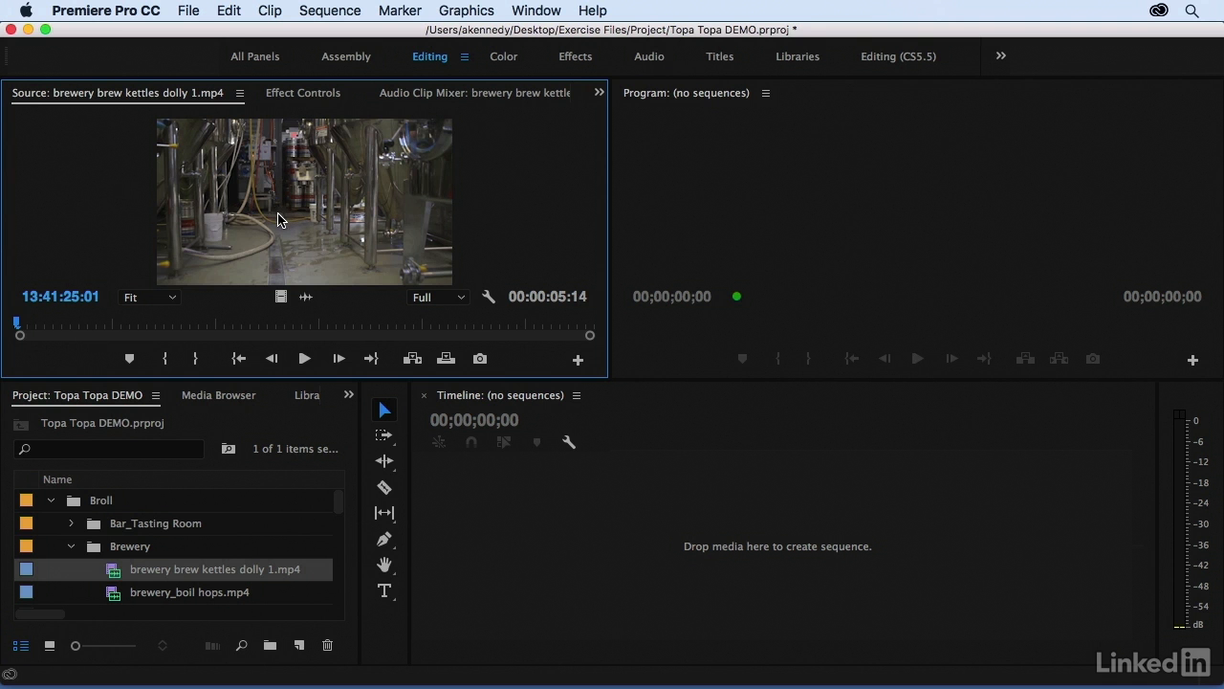
{"action": "left_click_drag", "start_coordinate": [38, 325], "coordinate": [112, 334]}
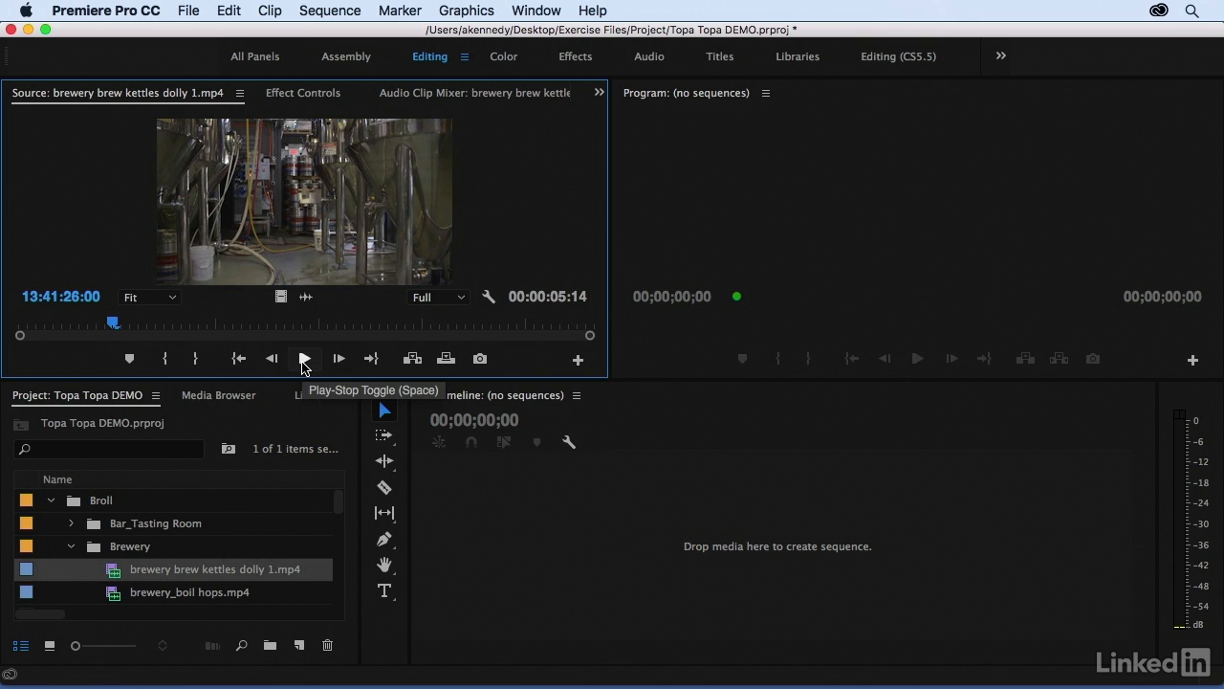
{"action": "left_click", "coordinate": [304, 360]}
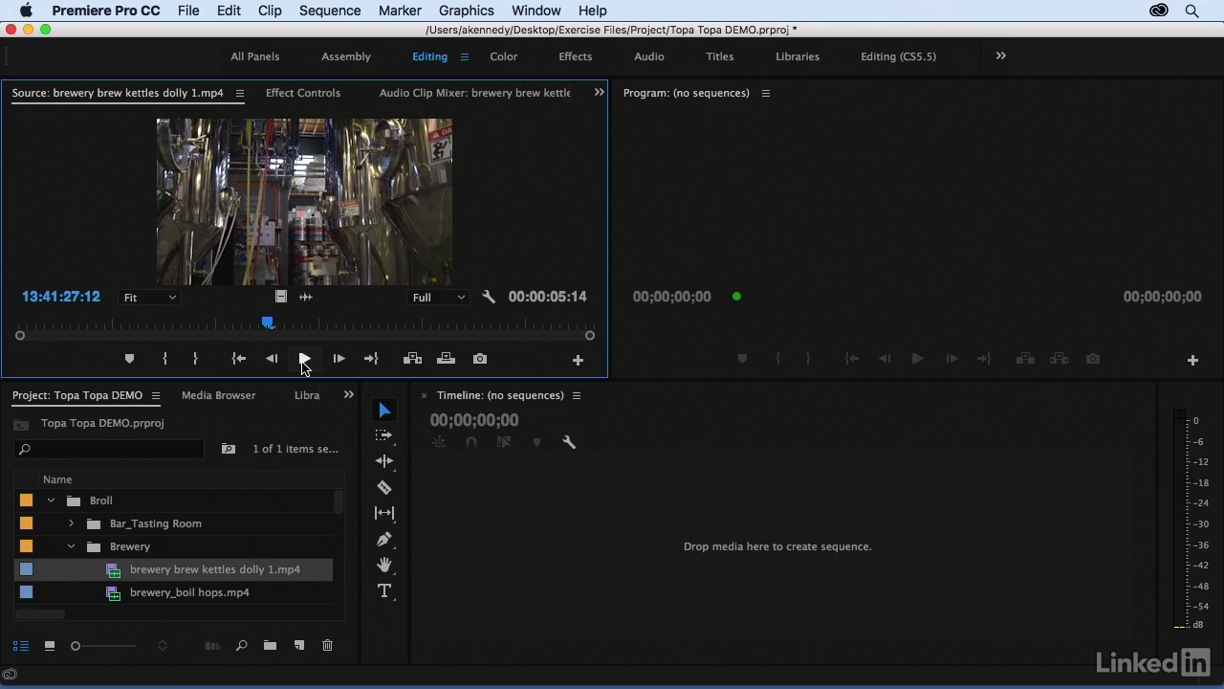
{"action": "left_click", "coordinate": [305, 362]}
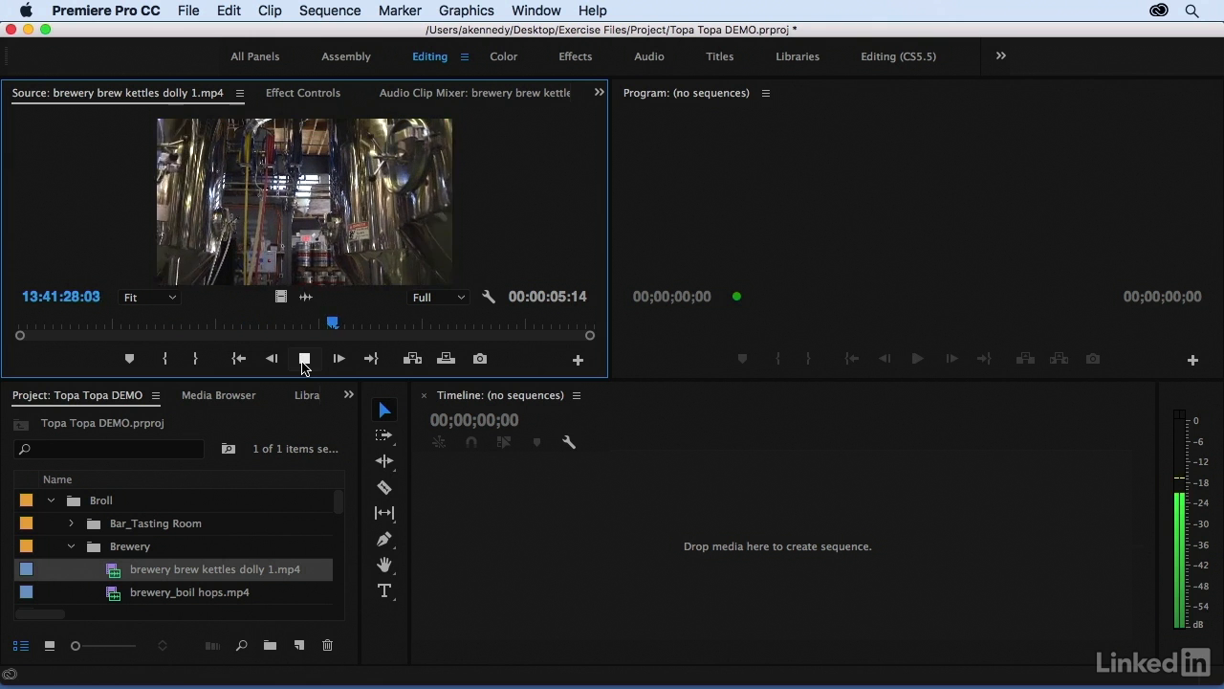
{"action": "left_click", "coordinate": [304, 361]}
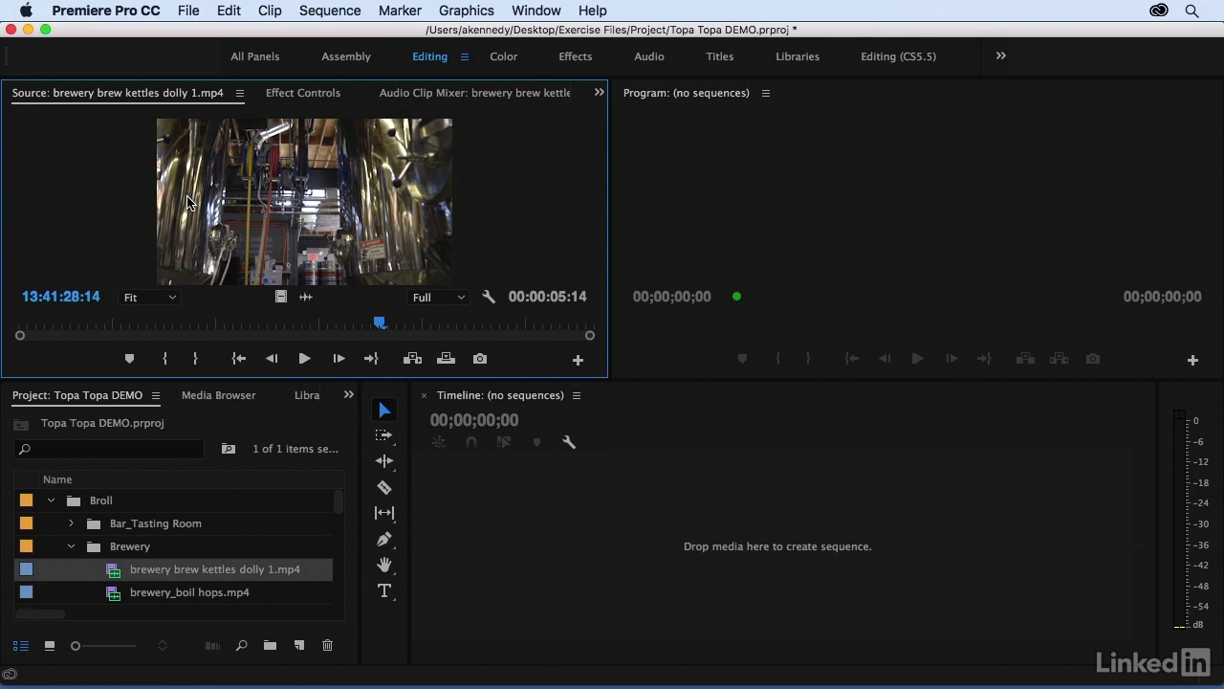
Mark an In point about one second into the kettles clip and an Out point at 13:41:29:19
{"action": "left_click_drag", "start_coordinate": [86, 325], "coordinate": [134, 331]}
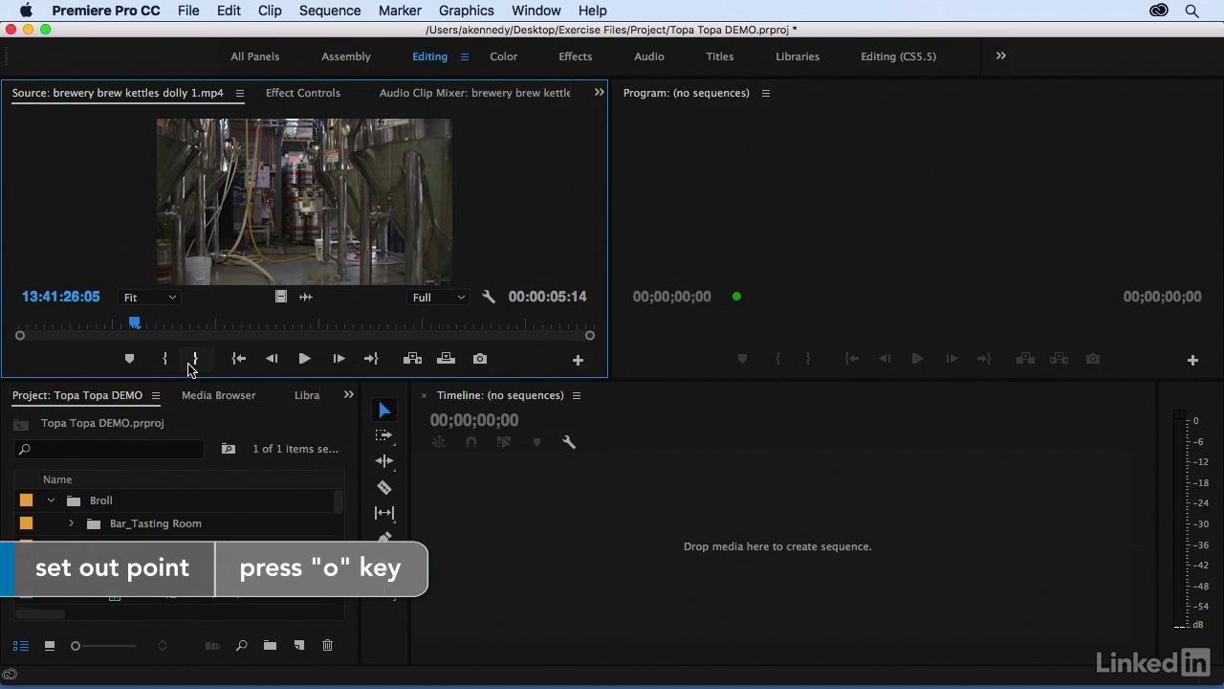
{"action": "left_click_drag", "start_coordinate": [94, 327], "coordinate": [502, 331]}
{"action": "key", "text": "i"}
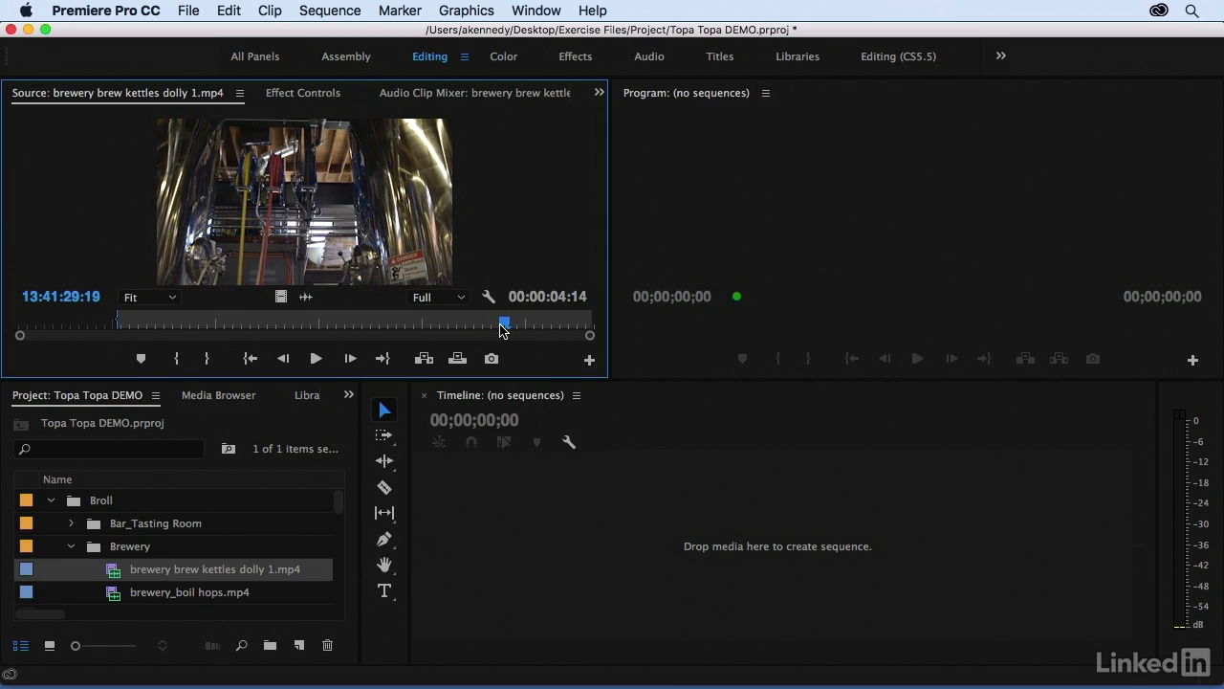
{"action": "key", "text": "o"}
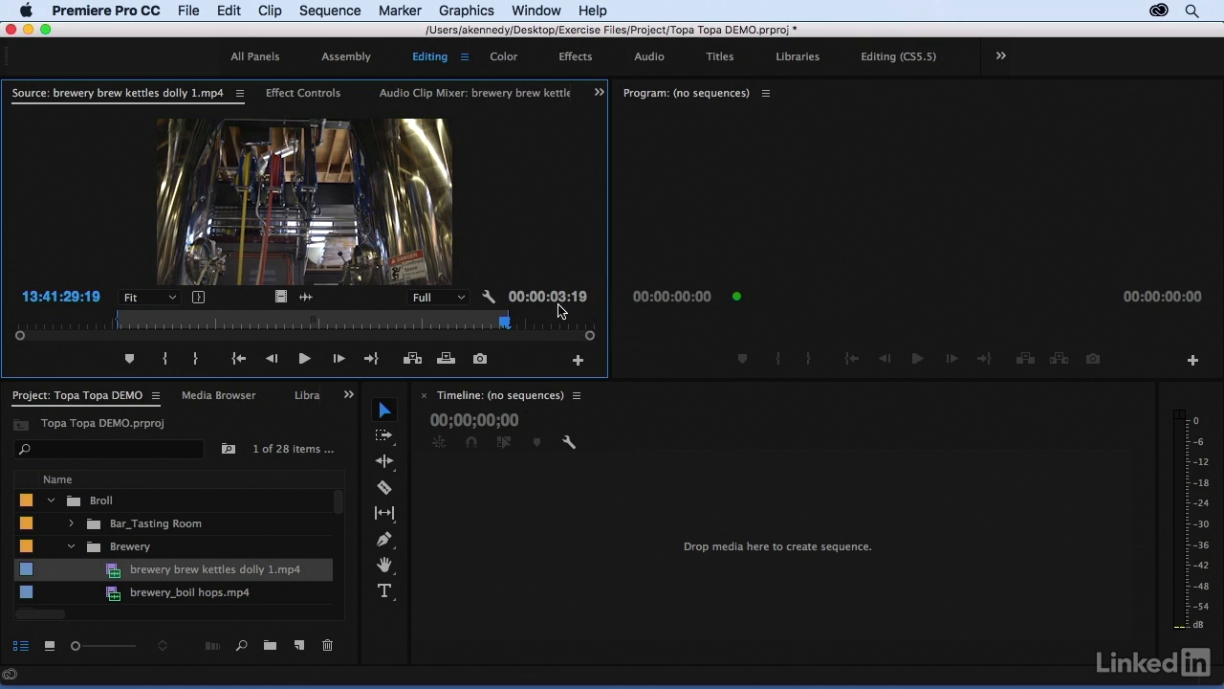
Scrub within the marked range, examine the clip's audio waveform, and return to the video image
{"action": "left_click", "coordinate": [358, 322]}
{"action": "mouse_move", "coordinate": [326, 328]}
{"action": "left_mouse_down"}
{"action": "mouse_move", "coordinate": [125, 323]}
{"action": "mouse_move", "coordinate": [402, 325]}
{"action": "mouse_move", "coordinate": [226, 326]}
{"action": "mouse_move", "coordinate": [328, 323]}
{"action": "left_mouse_up"}
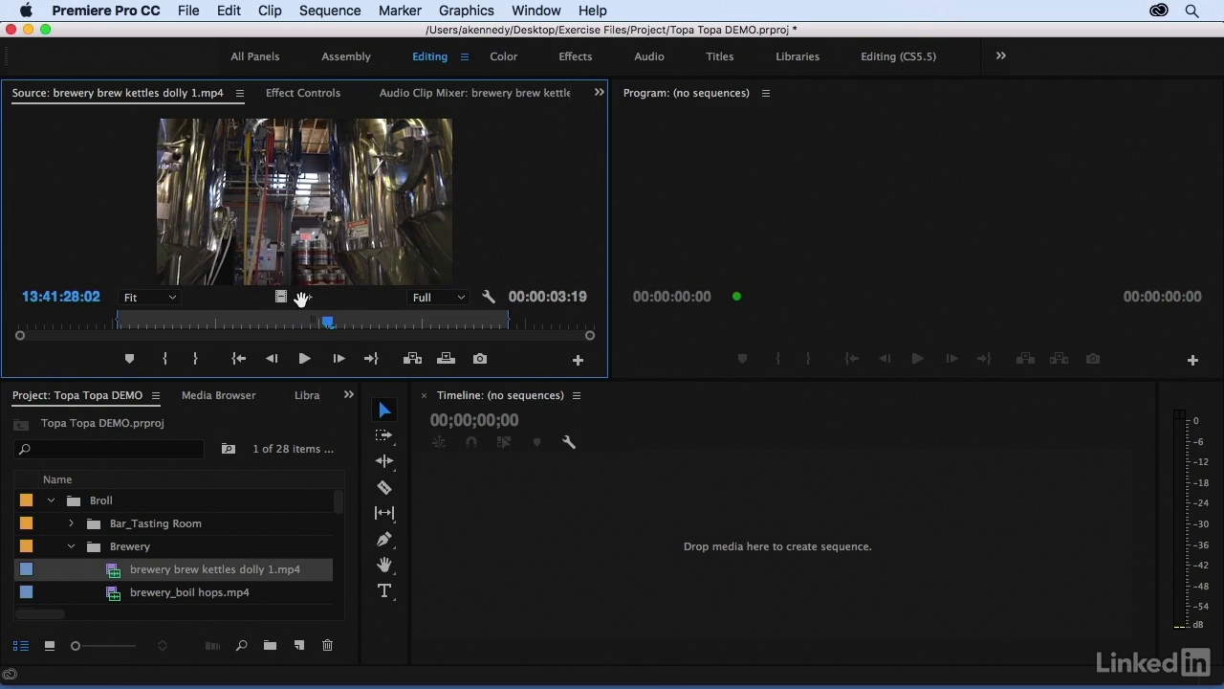
{"action": "left_click", "coordinate": [304, 298]}
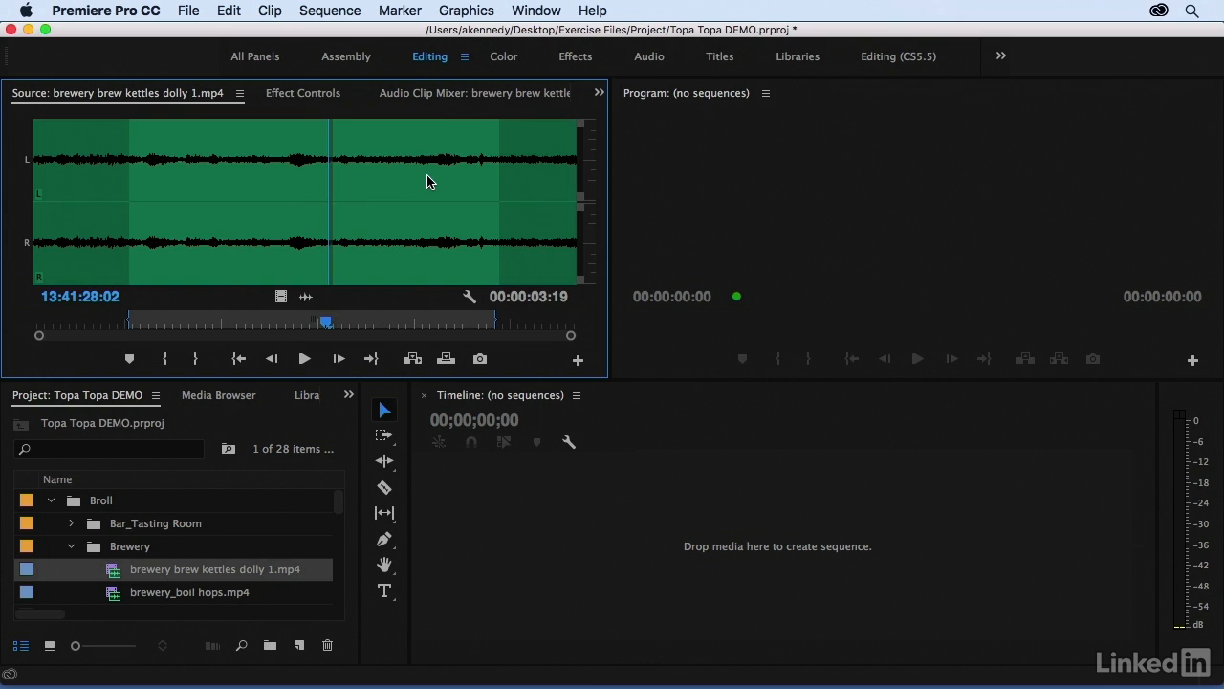
{"action": "left_click_drag", "start_coordinate": [373, 326], "coordinate": [301, 327]}
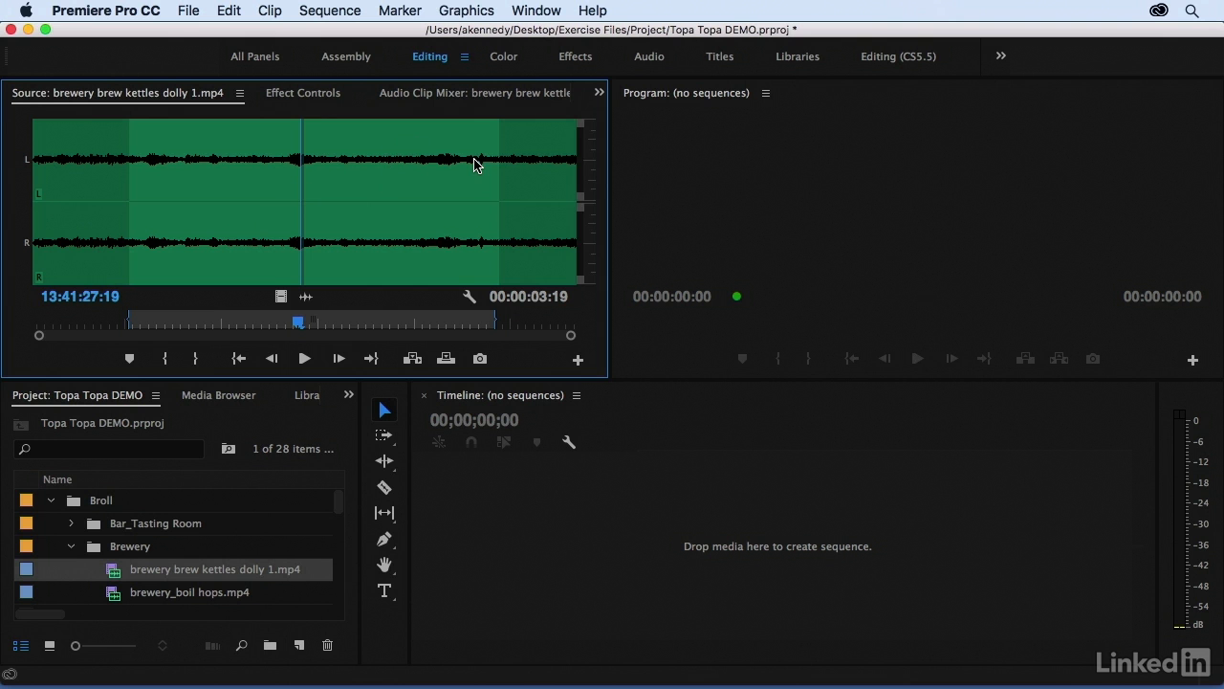
{"action": "left_click", "coordinate": [280, 296]}
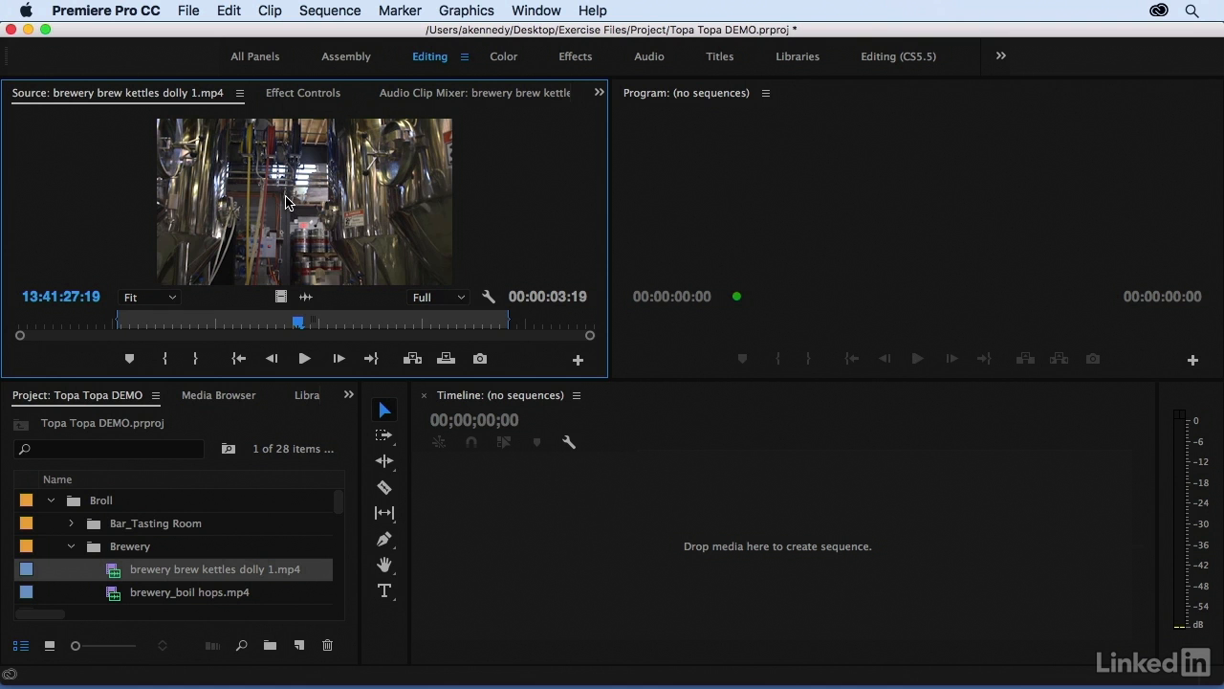
Create a sequence in the Timeline from the marked kettles clip and scrub through it
{"action": "left_click_drag", "start_coordinate": [270, 185], "coordinate": [584, 543]}
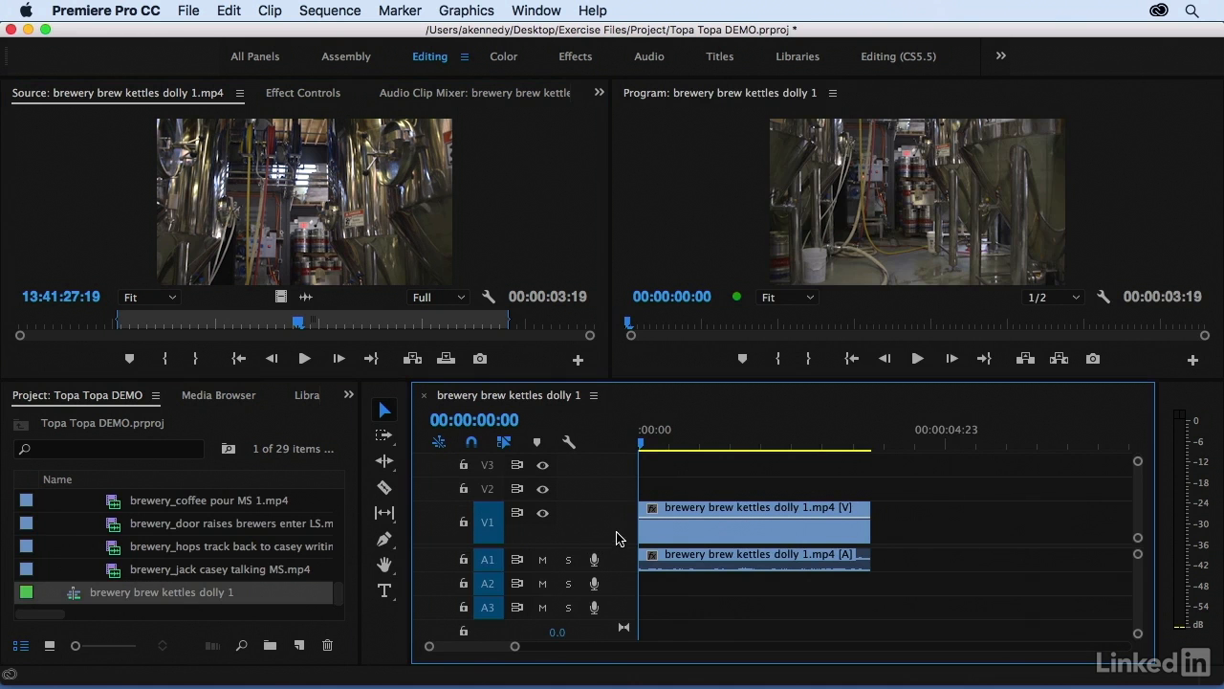
{"action": "left_click_drag", "start_coordinate": [660, 444], "coordinate": [778, 451]}
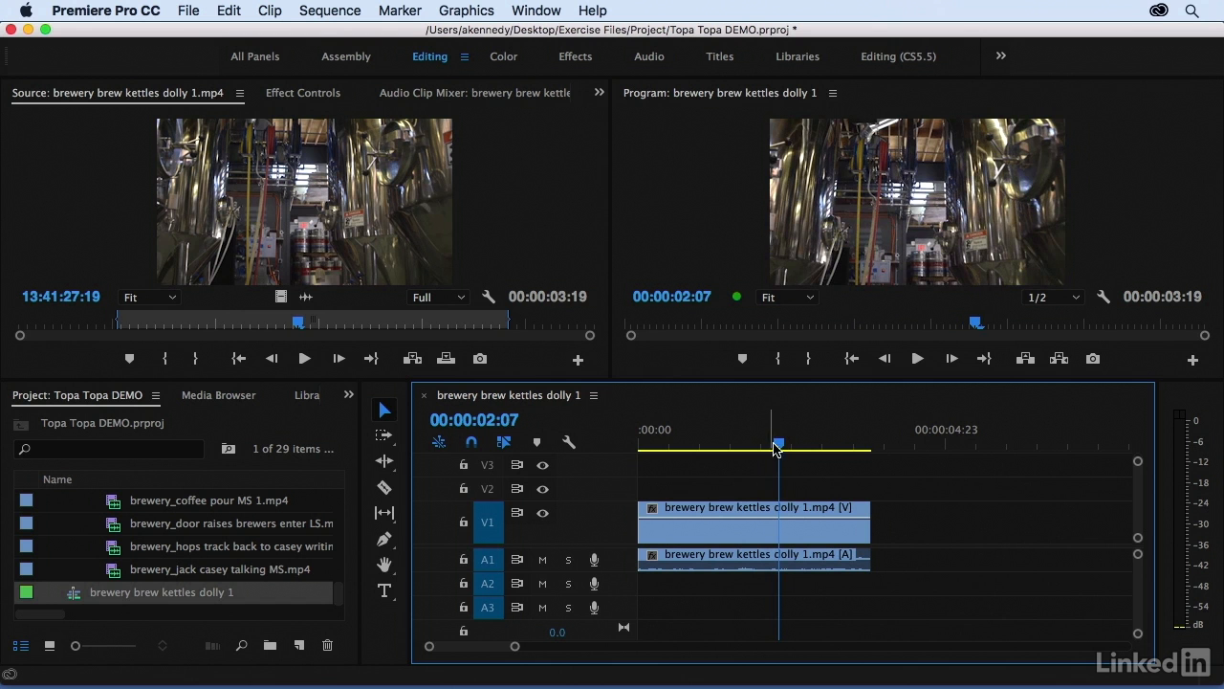
{"action": "key", "text": "Right"}
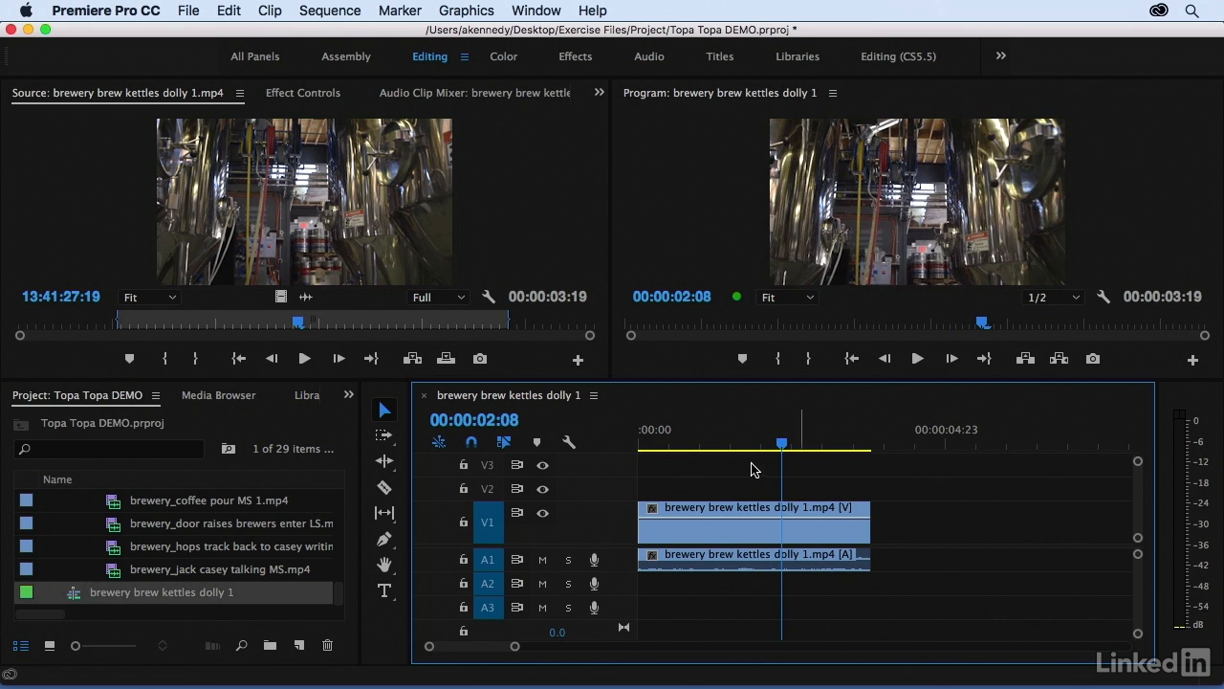
{"action": "left_click_drag", "start_coordinate": [782, 443], "coordinate": [739, 446]}
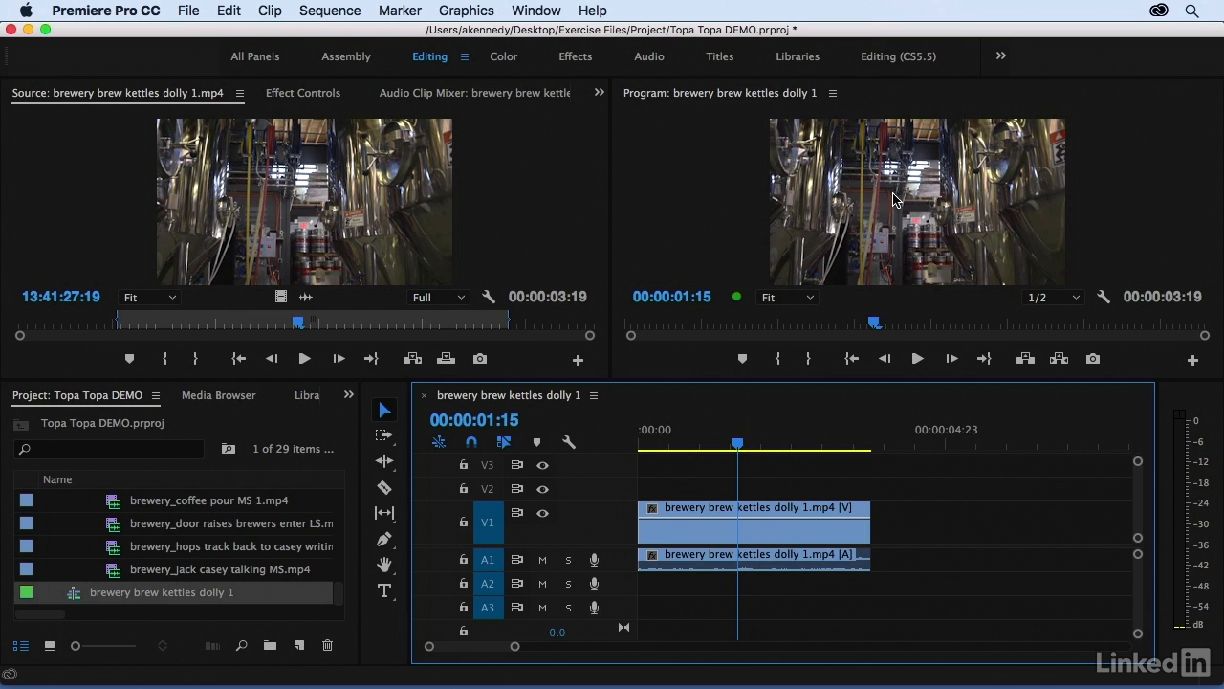
{"action": "mouse_move", "coordinate": [743, 442]}
{"action": "left_mouse_down"}
{"action": "mouse_move", "coordinate": [790, 443]}
{"action": "mouse_move", "coordinate": [743, 444]}
{"action": "left_mouse_up"}
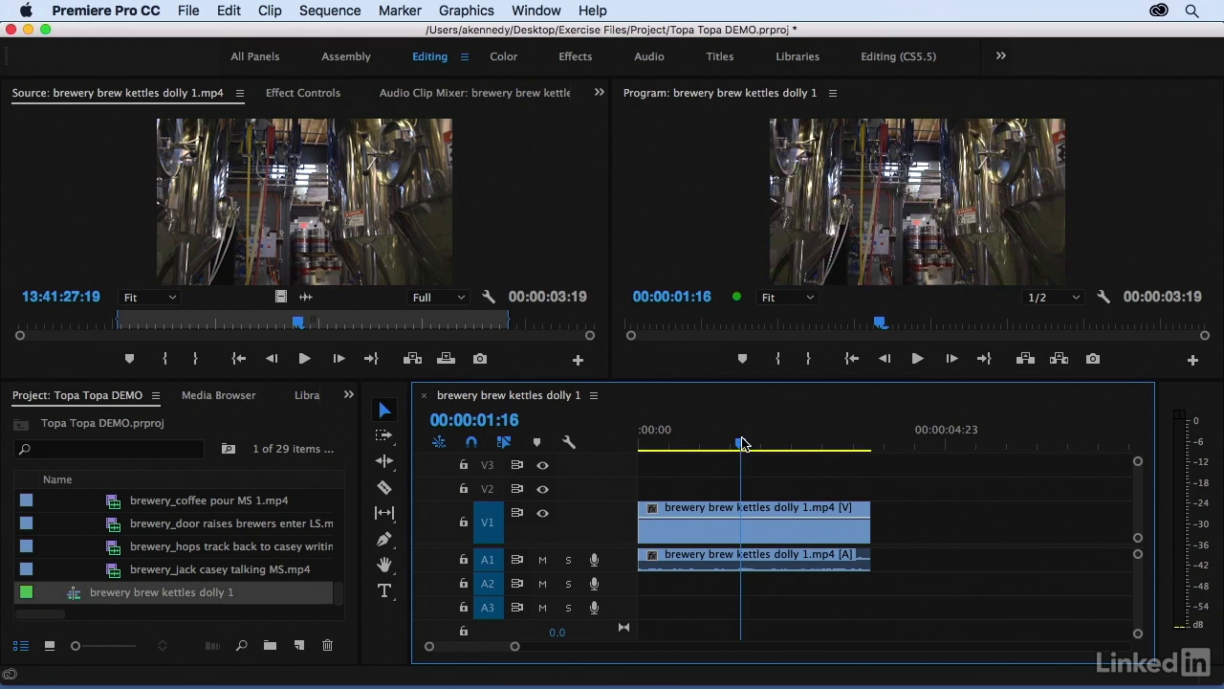
Rename the new sequence in the project as Topa DEMO 1
{"action": "left_click", "coordinate": [128, 595]}
{"action": "left_click", "coordinate": [128, 594]}
{"action": "key", "text": "BackSpace"}
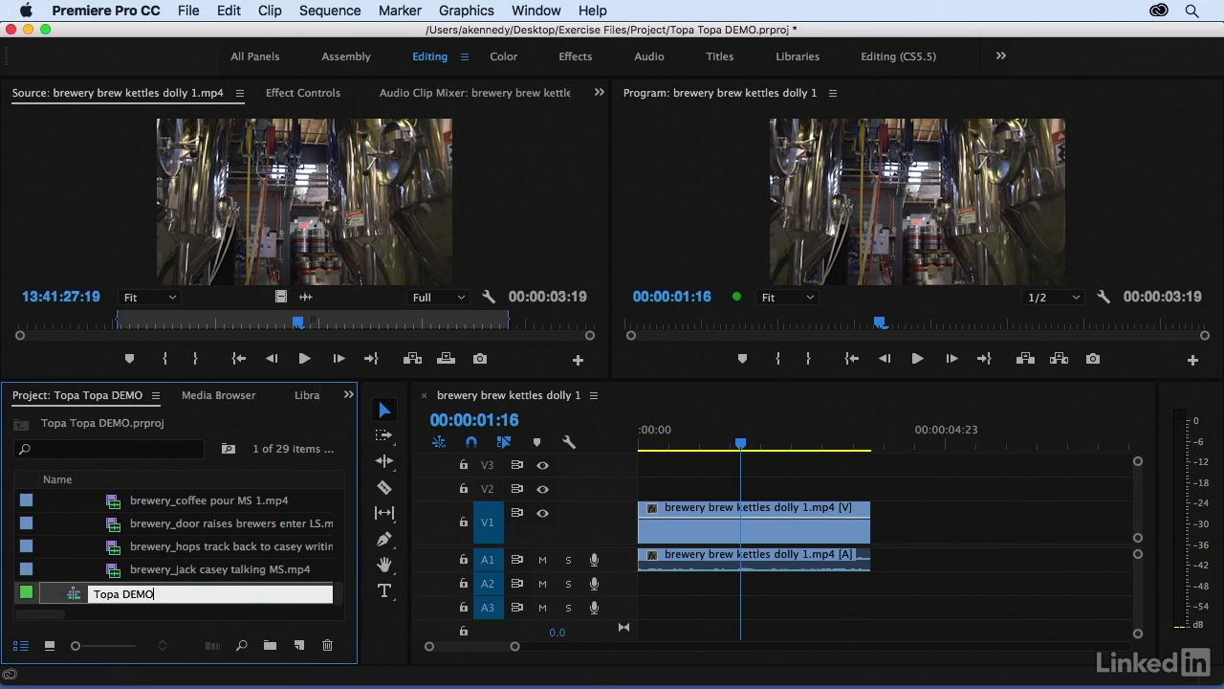
{"action": "key", "text": "Return"}
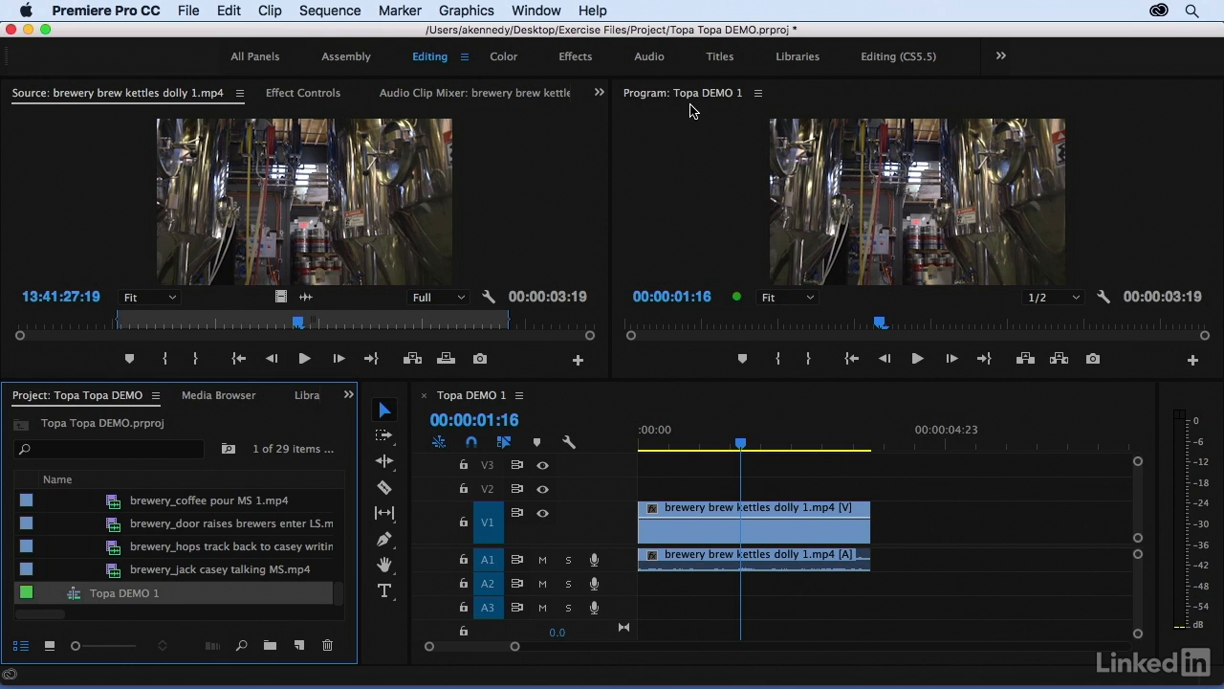
{"action": "key", "text": "shift+2"}
Open brewery_boil hops.mp4 in the Source monitor and mark a range of 8:20 ending at 16:01:58:06
{"action": "left_click_drag", "start_coordinate": [335, 587], "coordinate": [336, 516]}
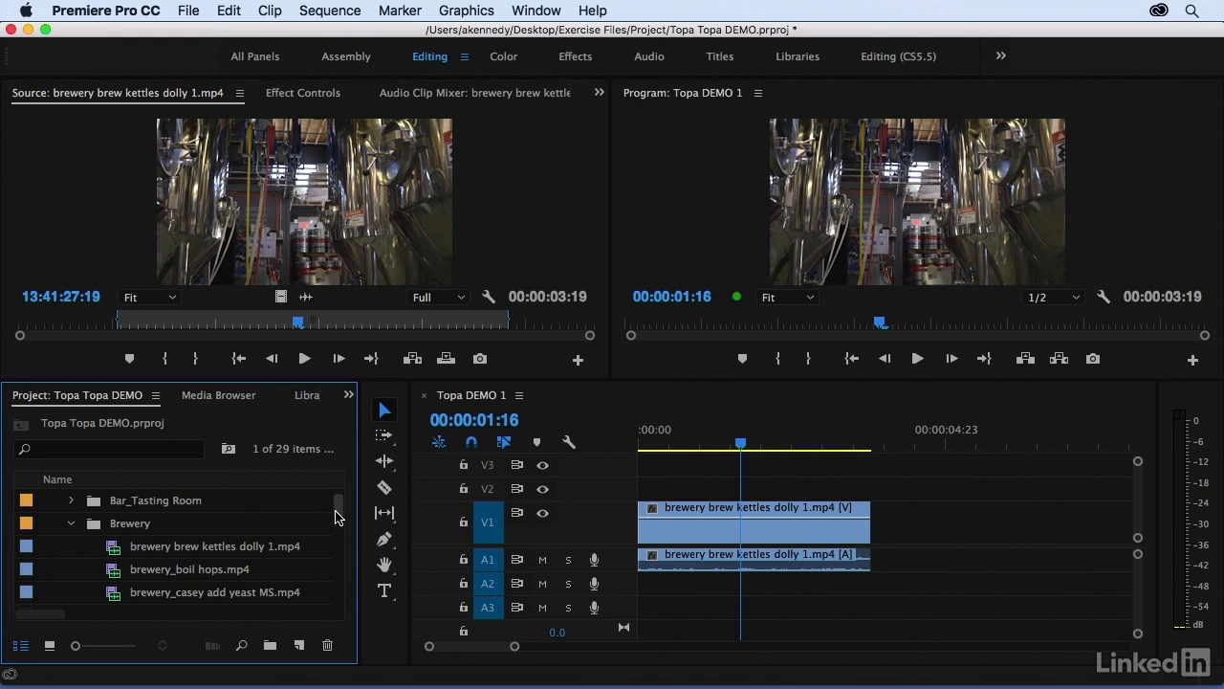
{"action": "double_click", "coordinate": [114, 575]}
{"action": "left_click_drag", "start_coordinate": [96, 325], "coordinate": [264, 333]}
{"action": "key", "text": "i"}
{"action": "key", "text": "o"}
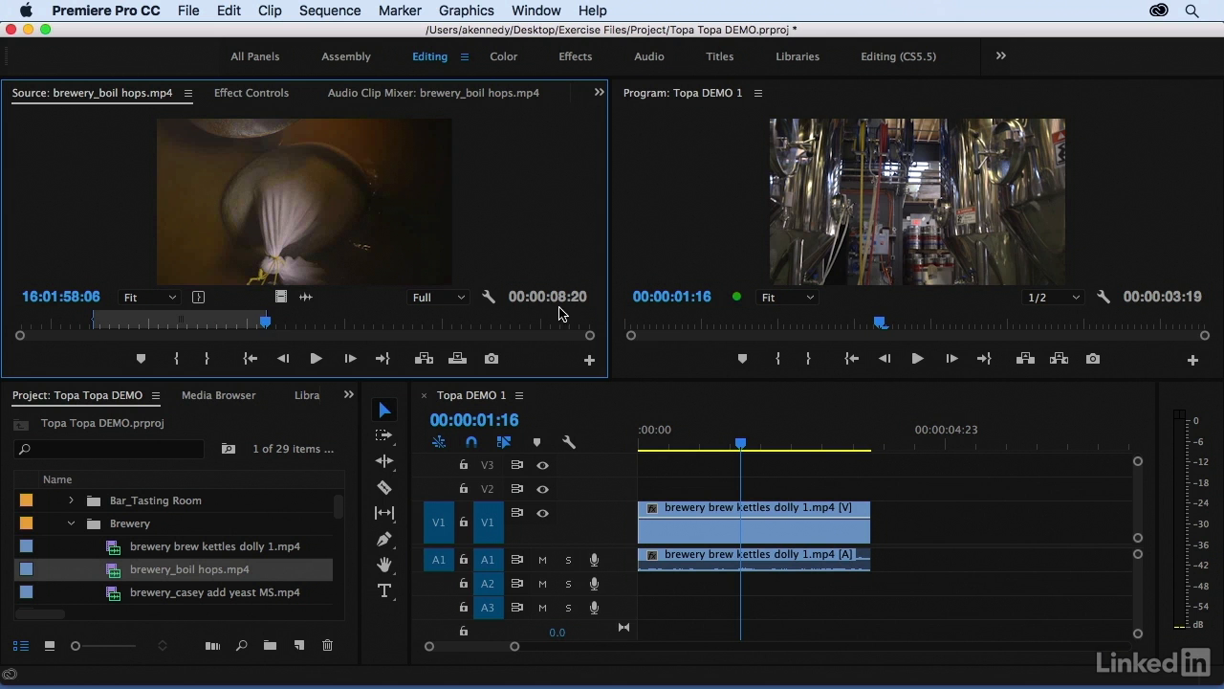
{"action": "left_click_drag", "start_coordinate": [208, 324], "coordinate": [241, 331]}
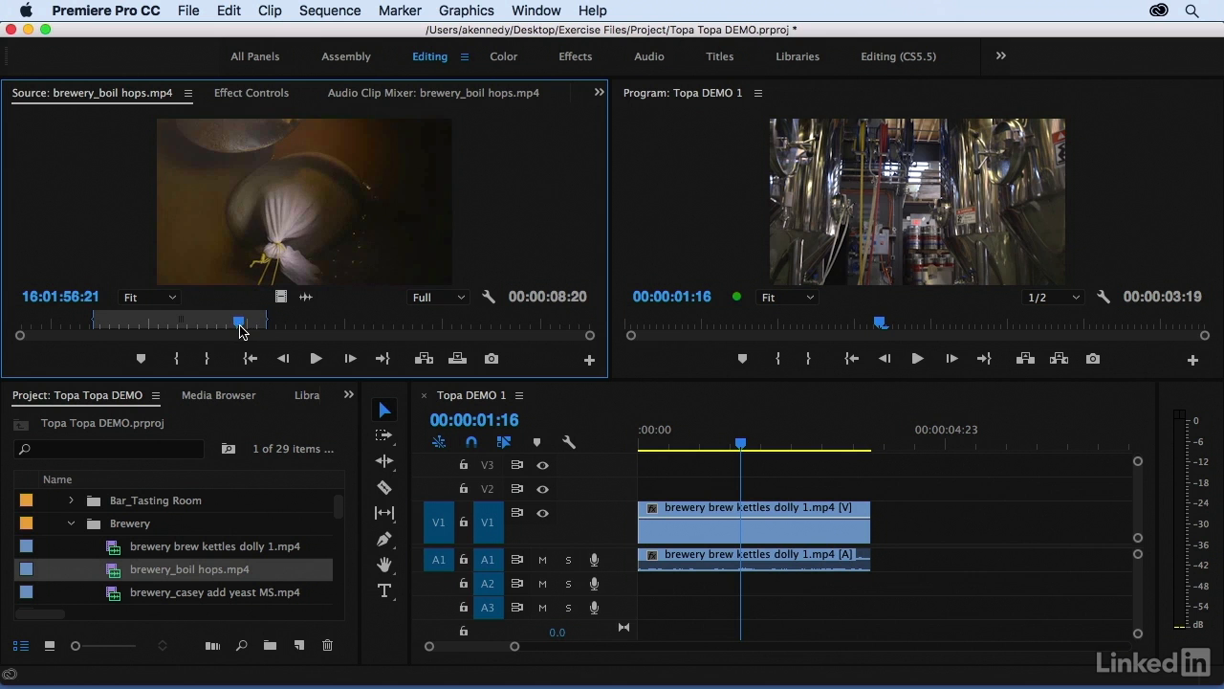
Place the marked brewery_boil hops.mp4 range directly after the first clip on V1 and A1, and scrub the sequence to 00:00:04:18
{"action": "left_click_drag", "start_coordinate": [284, 232], "coordinate": [882, 533]}
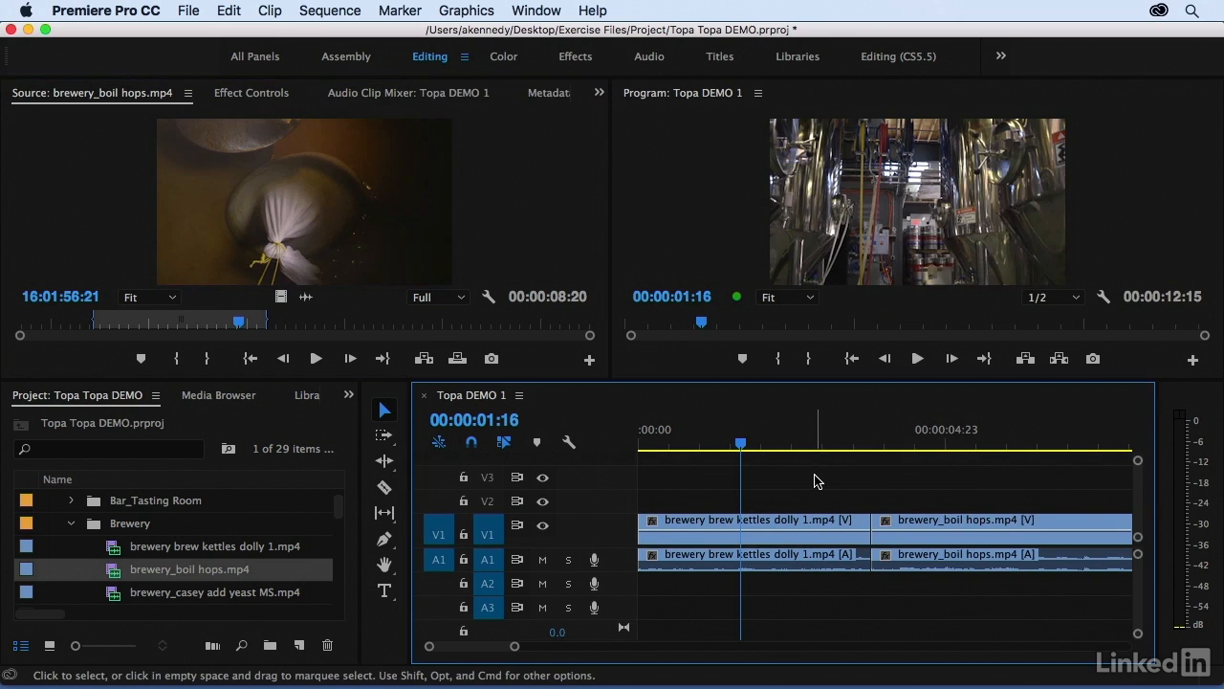
{"action": "scroll", "coordinate": [815, 480], "scroll_direction": "down", "scroll_amount": 1}
{"action": "left_click_drag", "start_coordinate": [786, 446], "coordinate": [928, 449]}
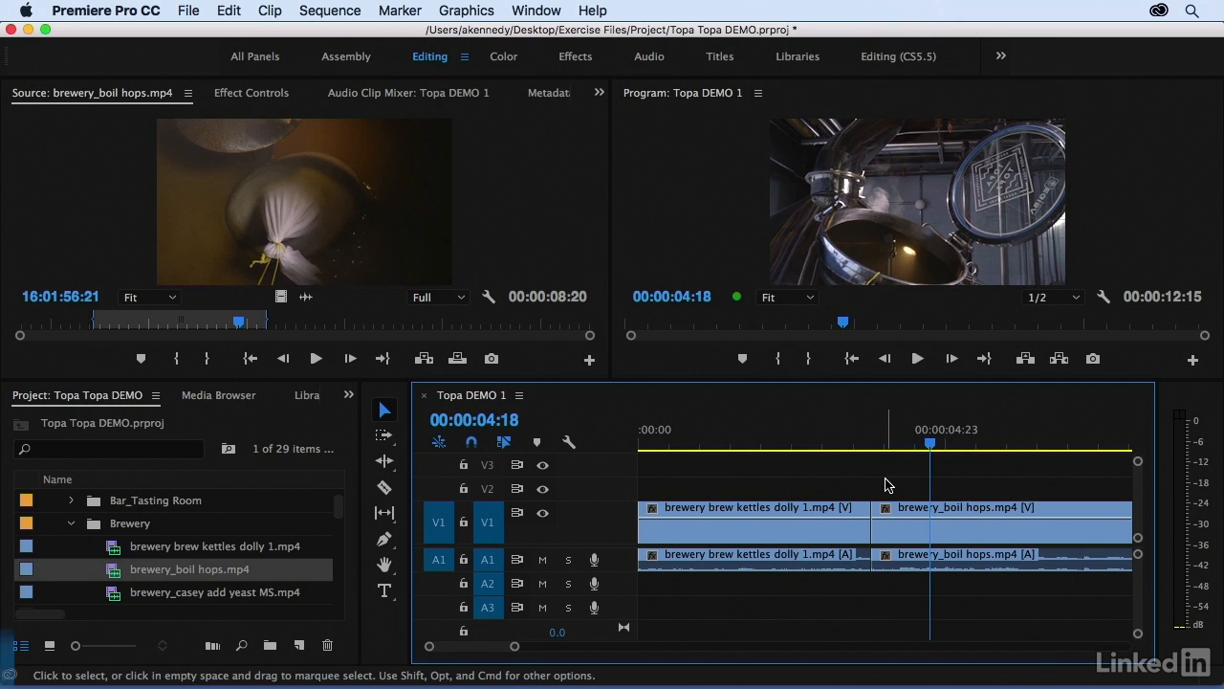
Fit the whole sequence in the Timeline, zoom in around the playhead, and zoom back out
{"action": "key", "text": "backslash"}
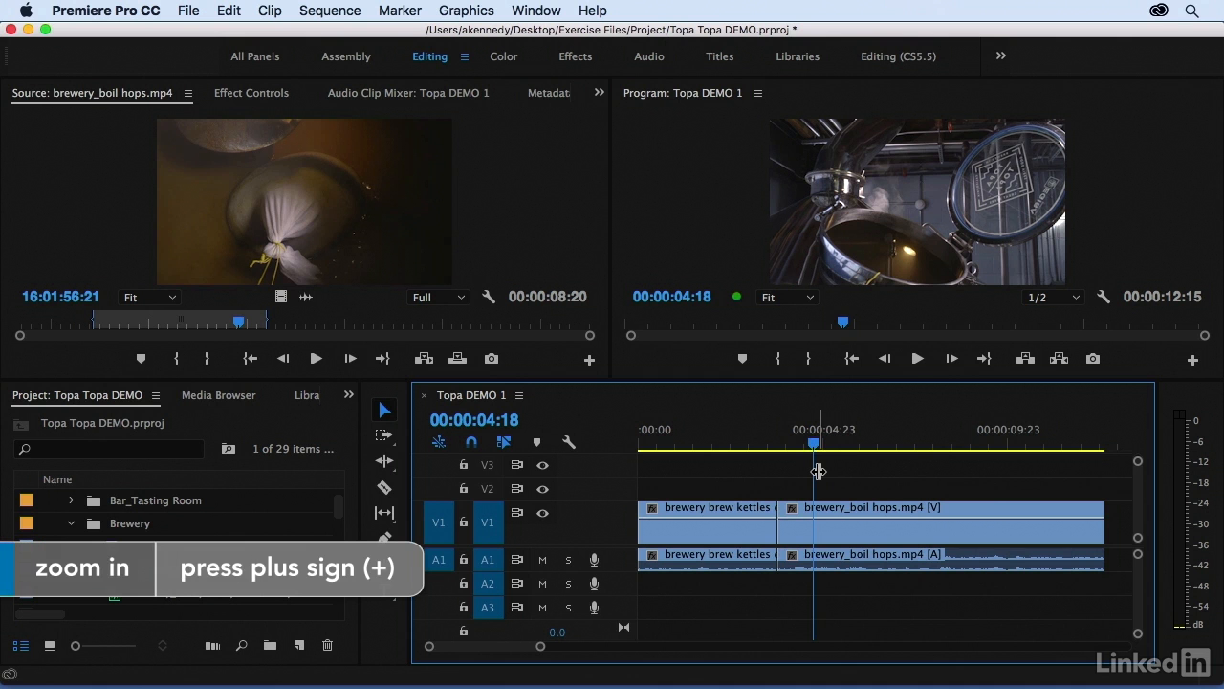
{"action": "key", "text": "equal"}
{"action": "key", "text": "equal"}
{"action": "key", "text": "equal"}
{"action": "key", "text": "equal"}
{"action": "key", "text": "equal"}
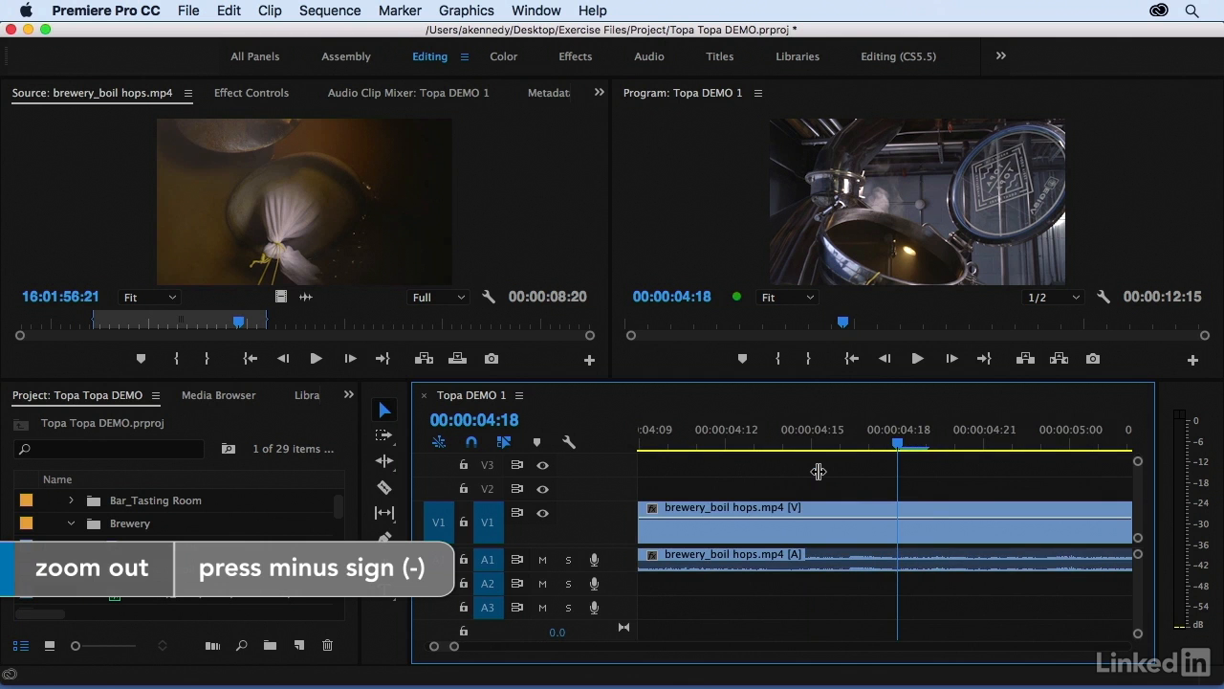
{"action": "key", "text": "minus"}
{"action": "key", "text": "minus"}
{"action": "key", "text": "minus"}
{"action": "key", "text": "minus"}
{"action": "key", "text": "minus"}
{"action": "key", "text": "minus"}
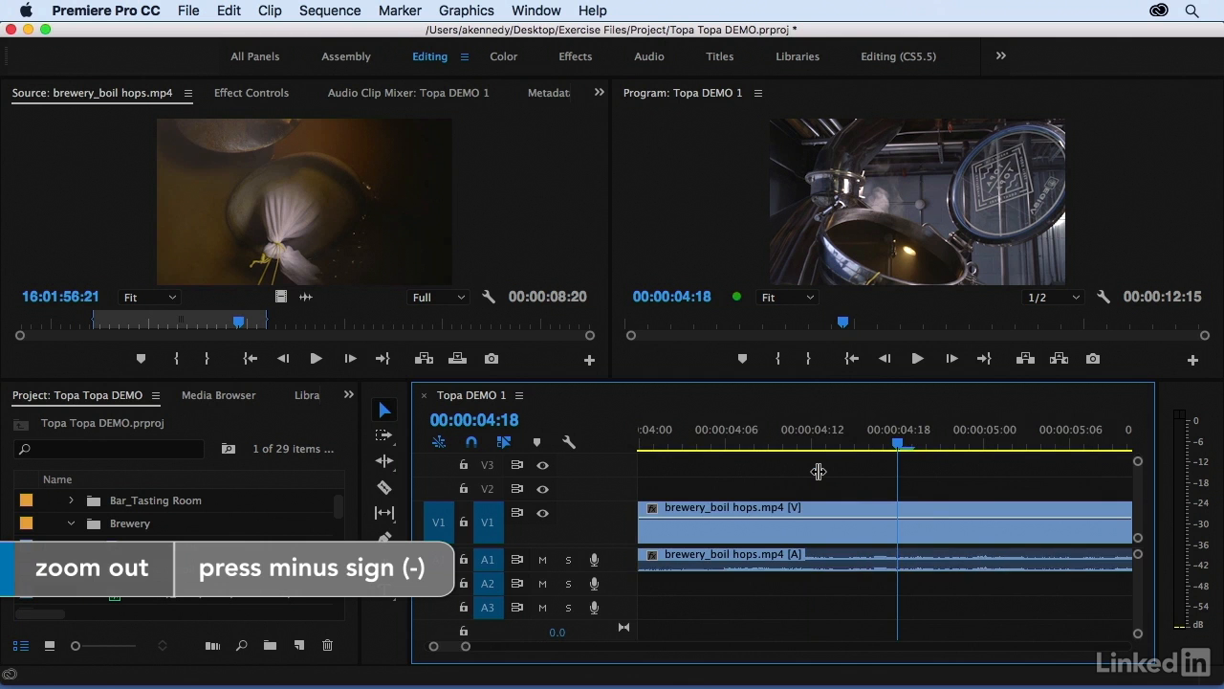
Open brewery_casey add yeast MS.mp4 in the Source monitor and mark a range of 4:05 ending at 14:34:19:05
{"action": "key", "text": "minus"}
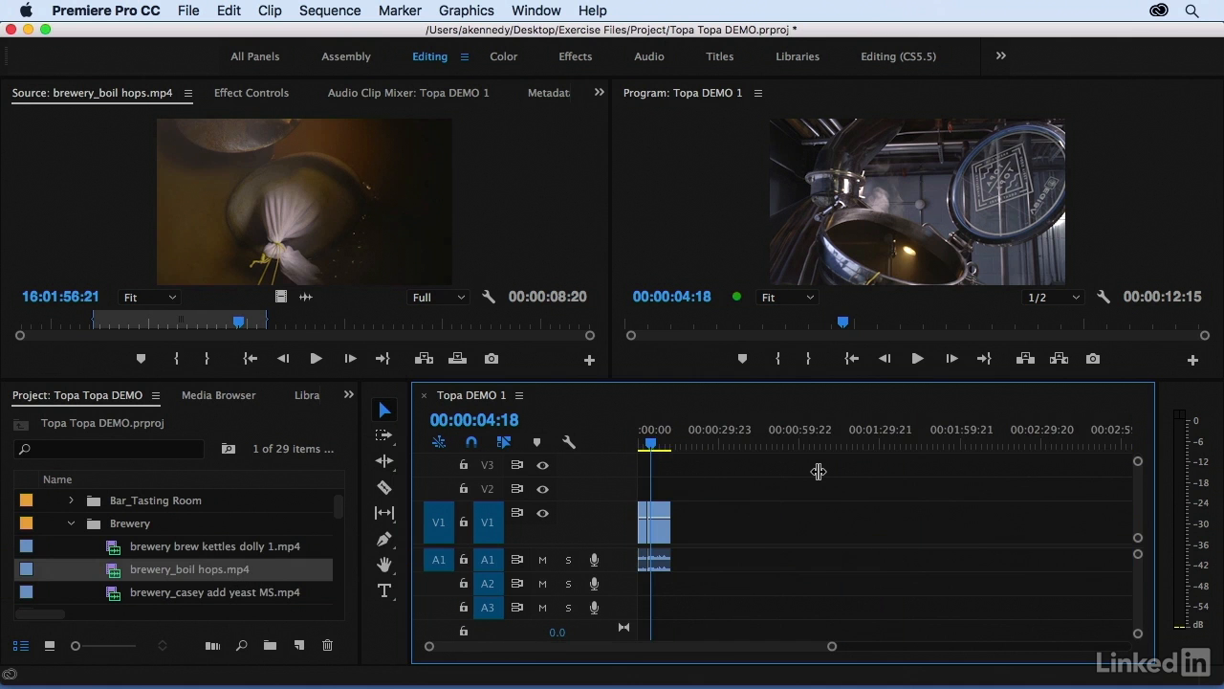
{"action": "key", "text": "backslash"}
{"action": "key", "text": "shift+2"}
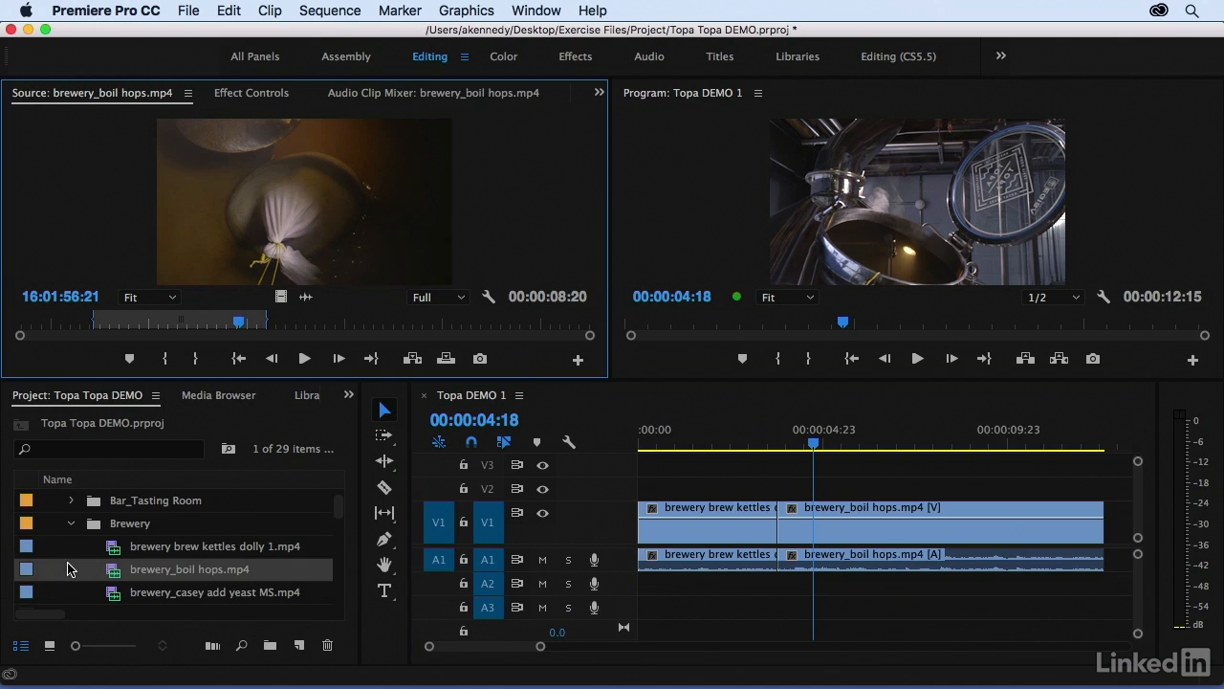
{"action": "double_click", "coordinate": [113, 600]}
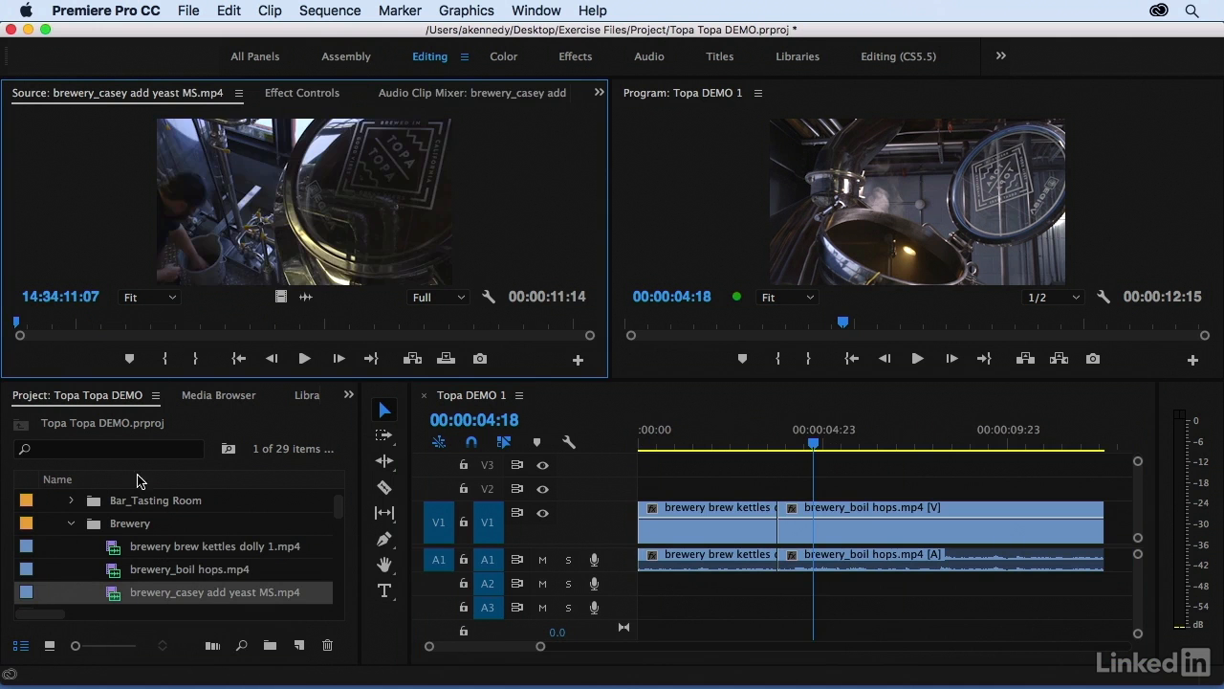
{"action": "left_click_drag", "start_coordinate": [116, 328], "coordinate": [409, 333]}
{"action": "key", "text": "i"}
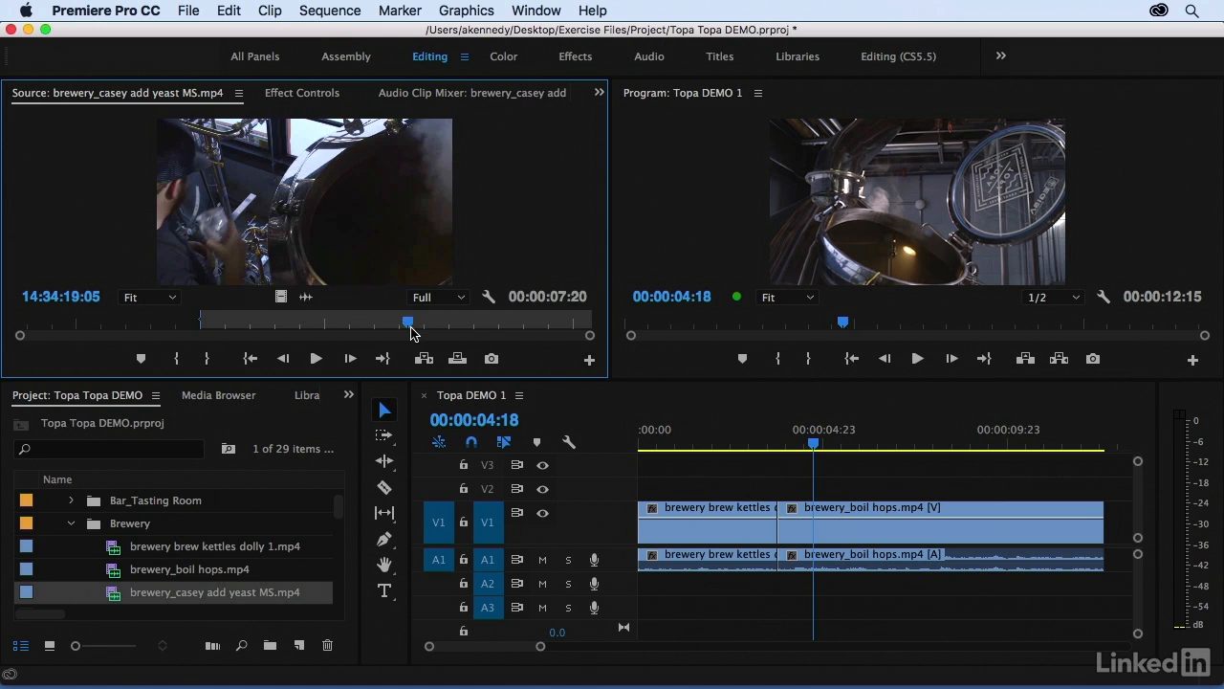
{"action": "key", "text": "o"}
Place the marked brewery_casey add yeast MS.mp4 range directly after the brewery_boil hops.mp4 clip on V1 and A1, and fit the sequence in the Timeline
{"action": "left_click_drag", "start_coordinate": [355, 245], "coordinate": [1114, 524]}
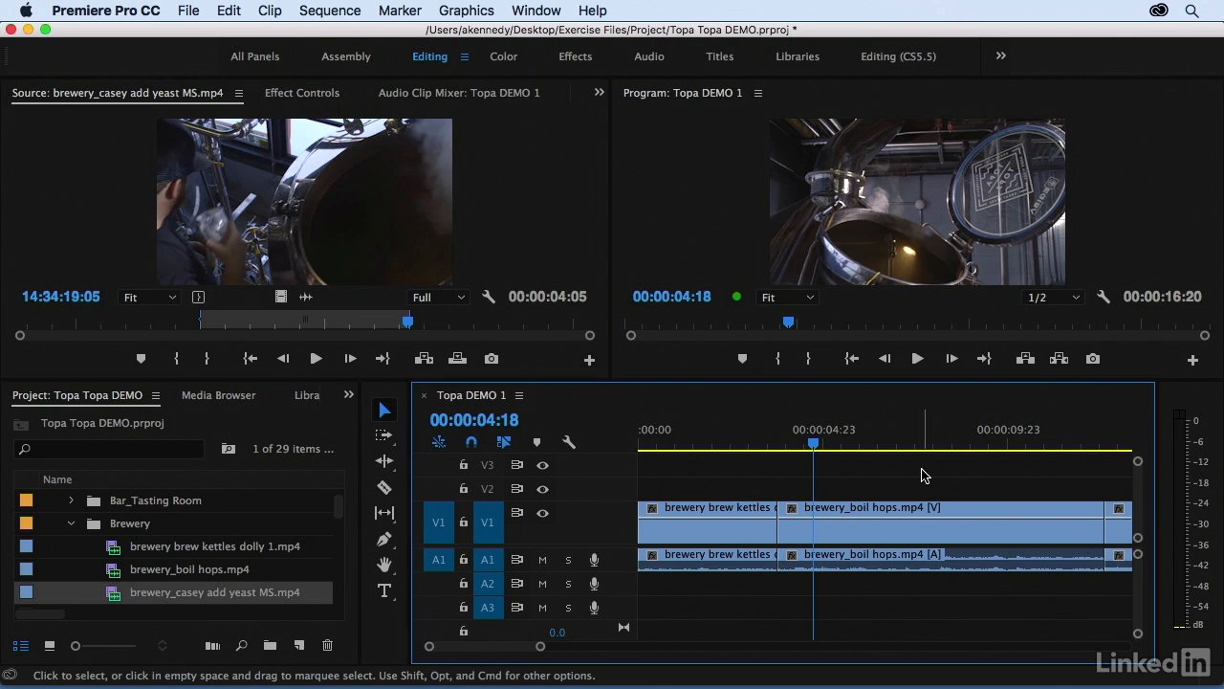
{"action": "key", "text": "backslash"}
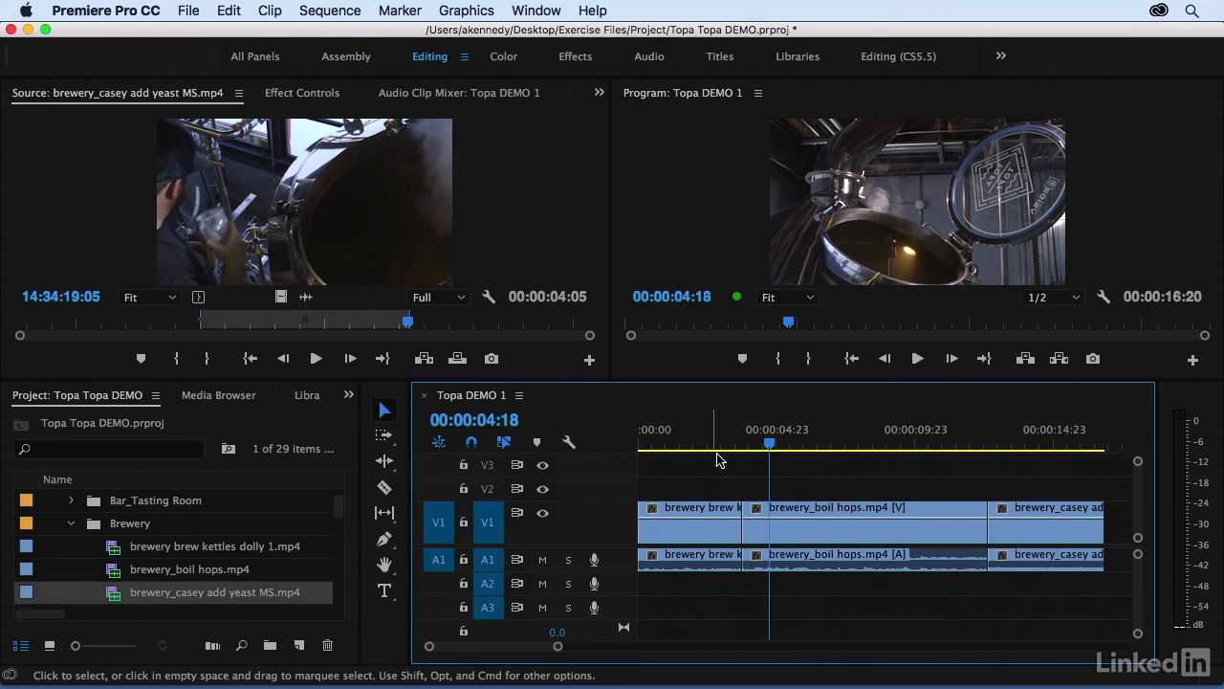
Move the playhead through the edit points back to the sequence start, and forward to the edit at 00:00:12:15
{"action": "key", "text": "Up"}
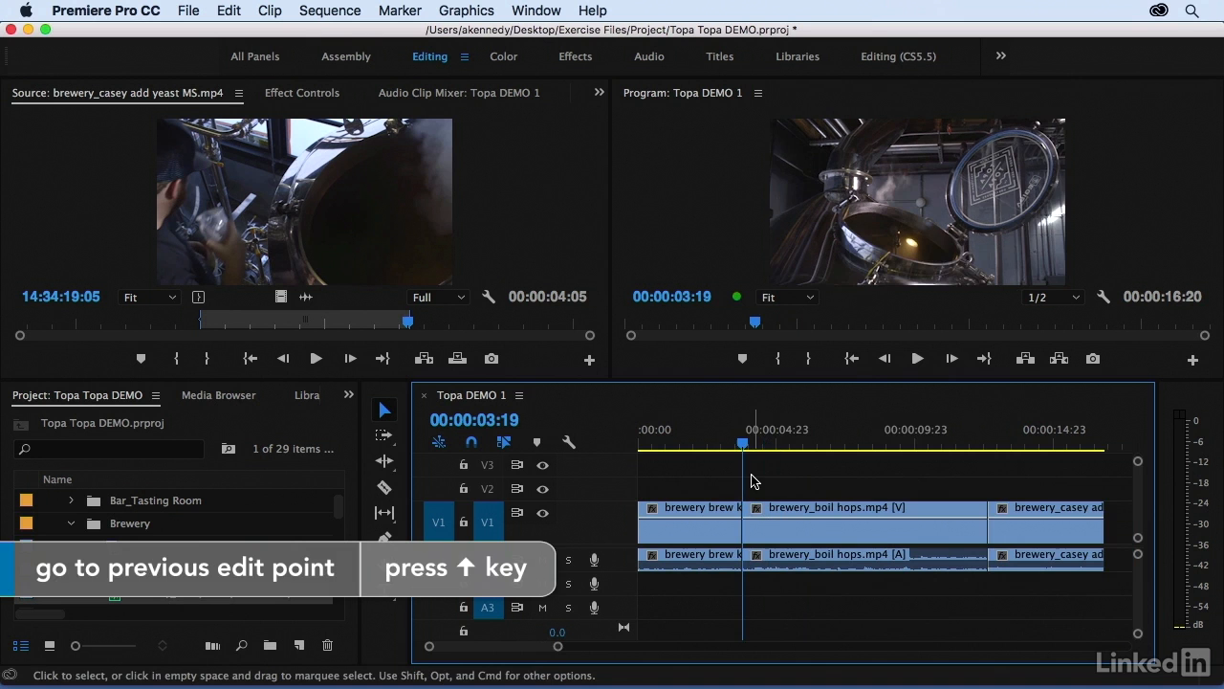
{"action": "key", "text": "Up"}
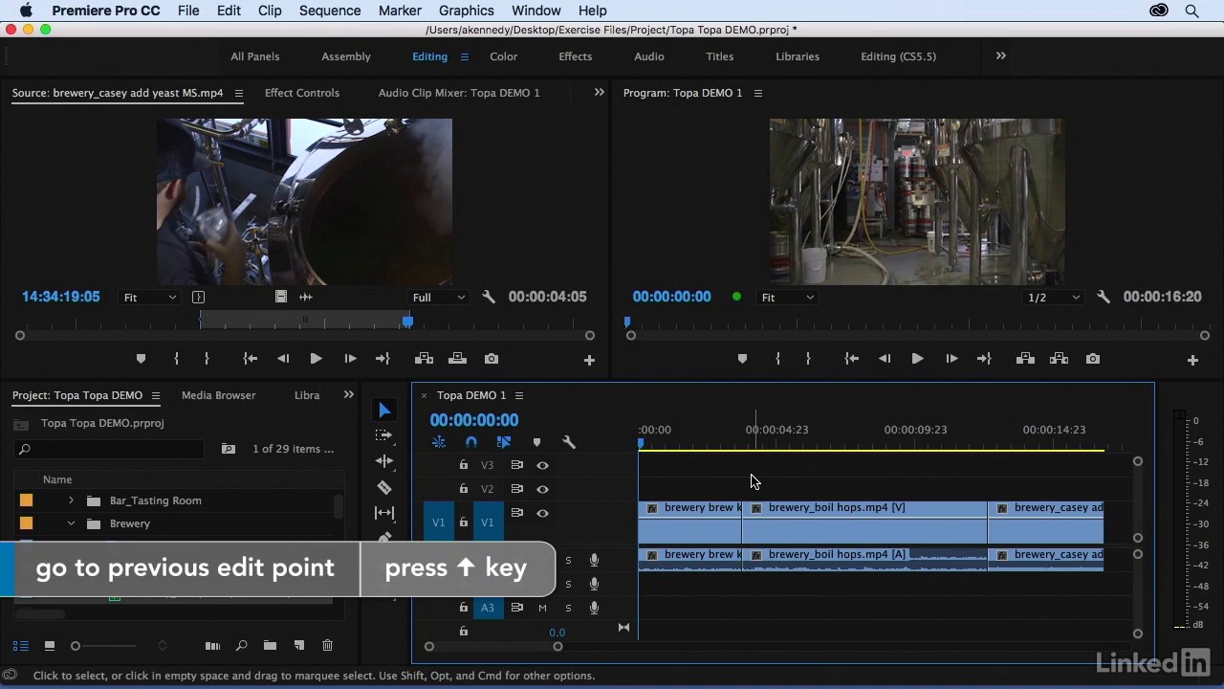
{"action": "key", "text": "Down"}
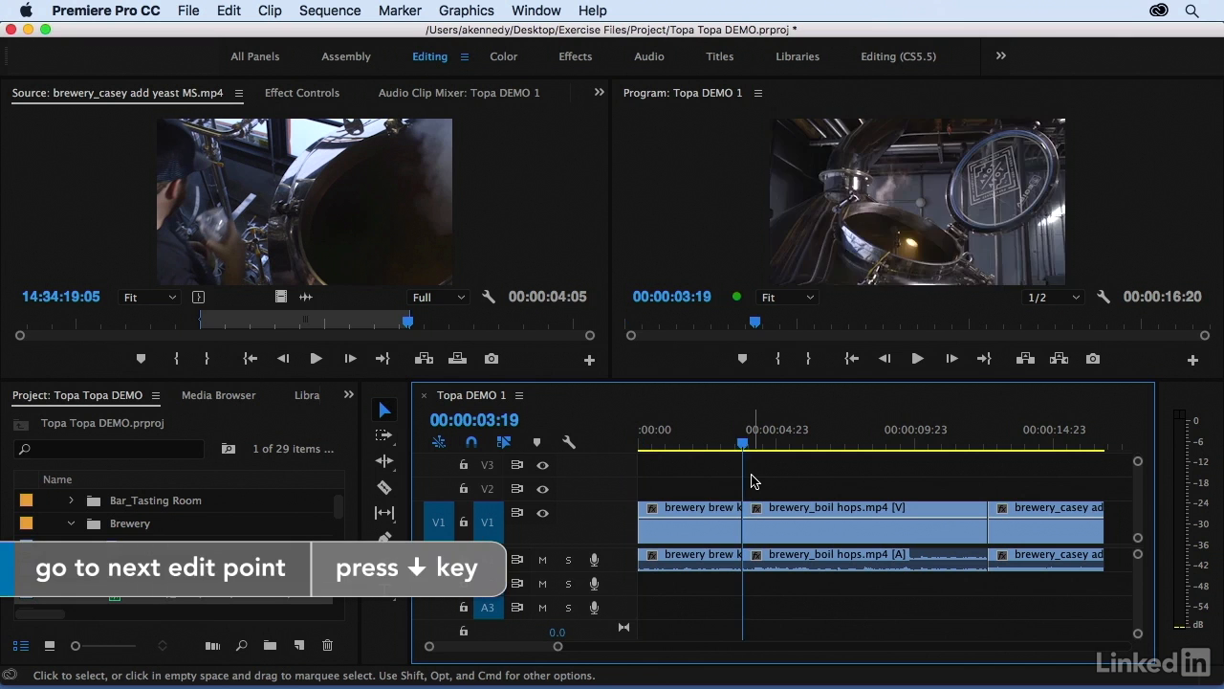
{"action": "key", "text": "Down"}
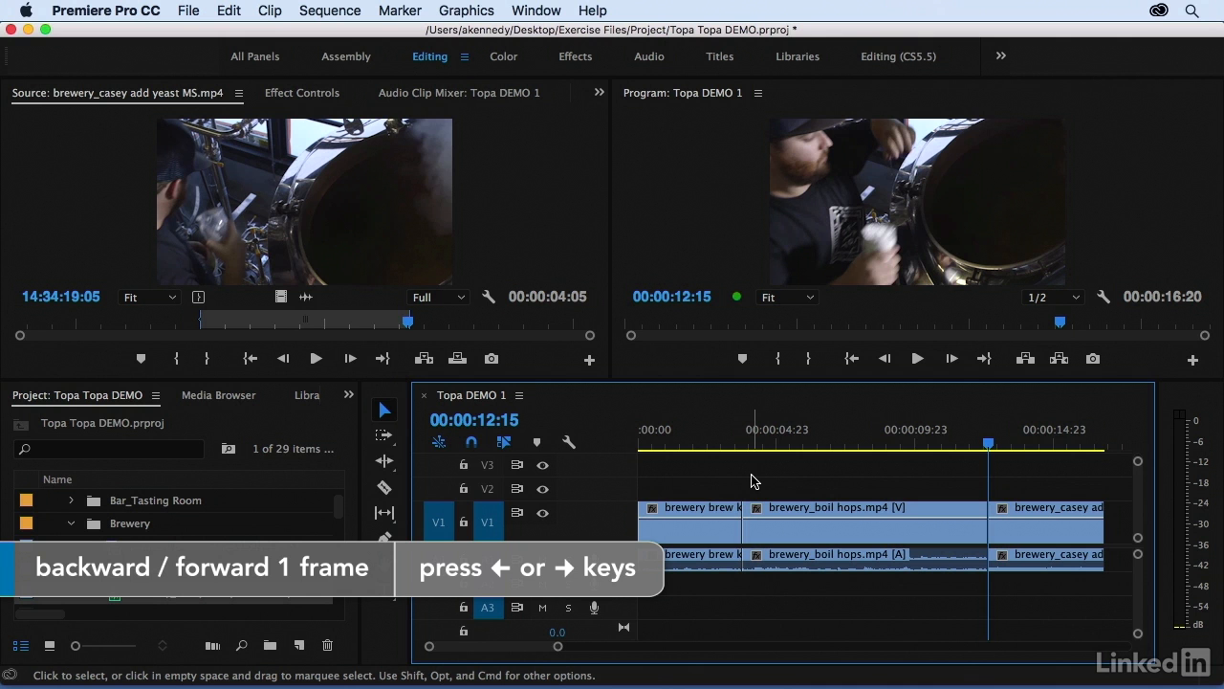
Step the playhead backward frame by frame to 00:00:12:04 and forward again to 00:00:12:13
{"action": "key", "text": "Left"}
{"action": "key", "text": "Left"}
{"action": "key", "text": "Left"}
{"action": "key", "text": "Left"}
{"action": "key", "text": "Left"}
{"action": "key", "text": "Left"}
{"action": "key", "text": "Left"}
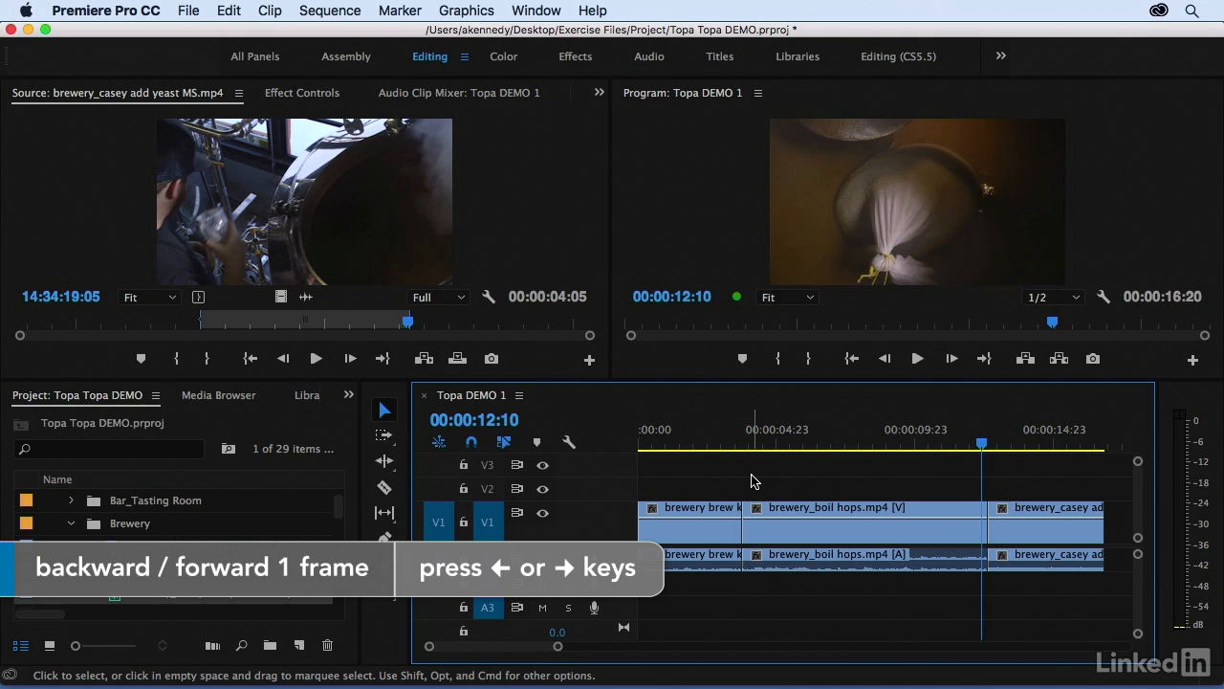
{"action": "key", "text": "Left"}
{"action": "key", "text": "Left"}
{"action": "key", "text": "Left"}
{"action": "key", "text": "Left"}
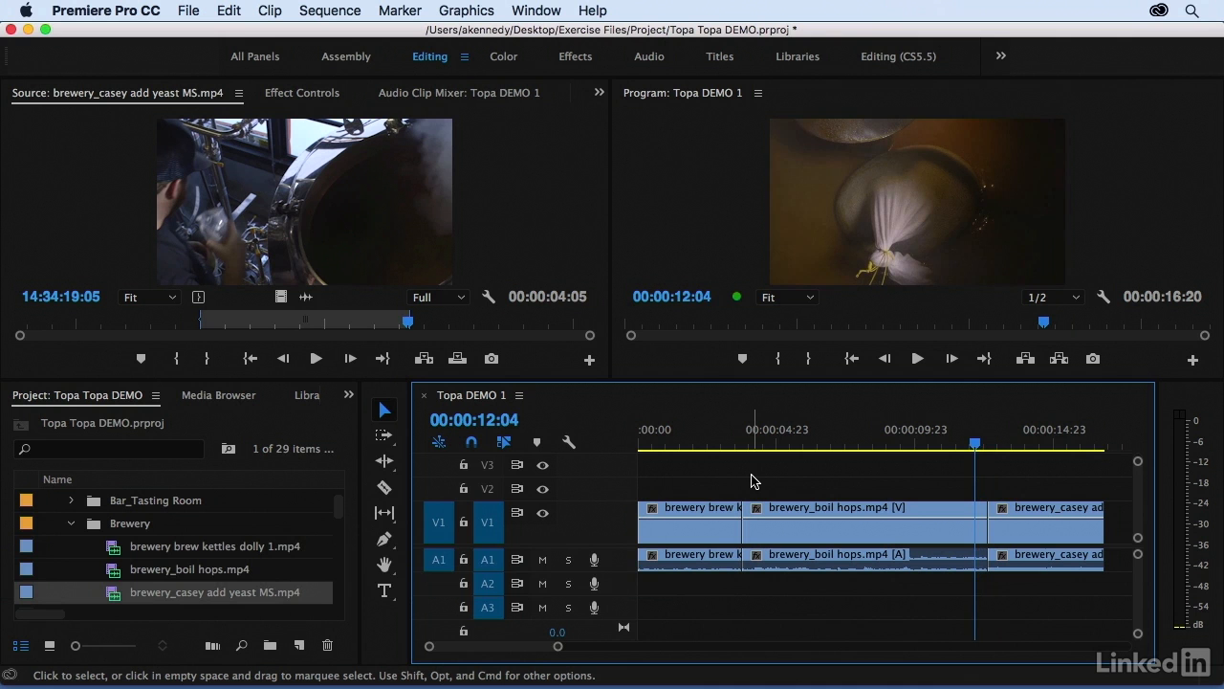
{"action": "key", "text": "Right"}
{"action": "key", "text": "Right"}
{"action": "key", "text": "Right"}
{"action": "key", "text": "Right"}
{"action": "key", "text": "Right"}
{"action": "key", "text": "Right"}
{"action": "key", "text": "Right"}
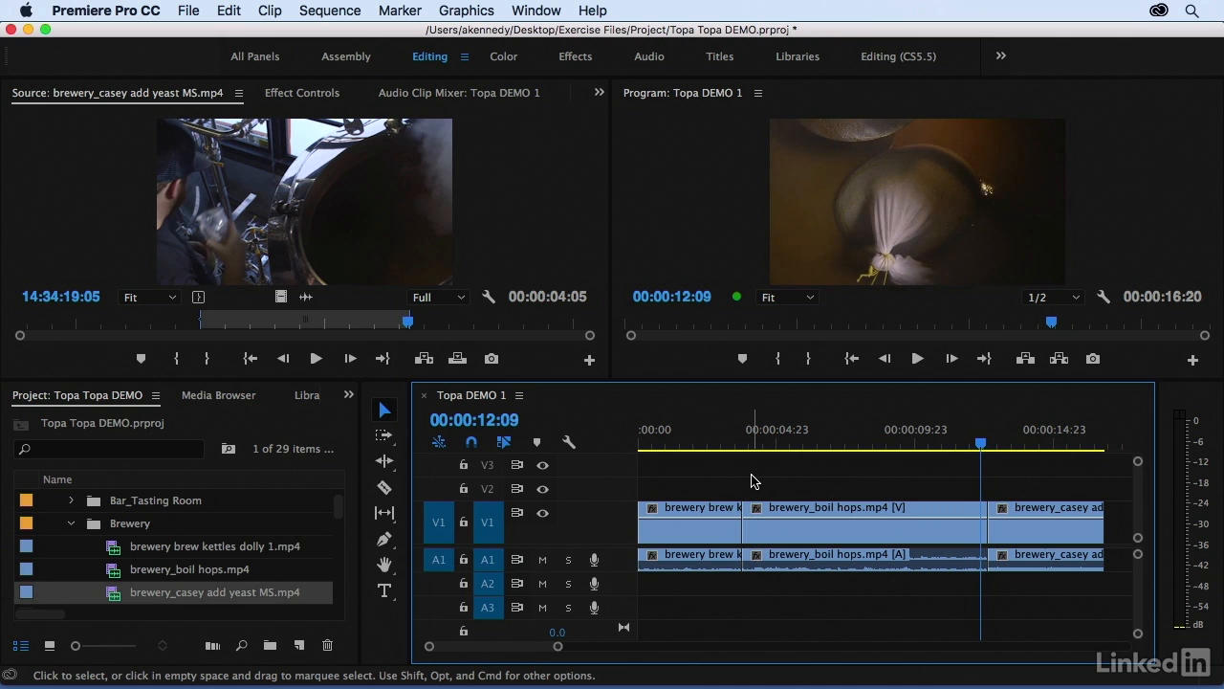
{"action": "key", "text": "Right"}
{"action": "key", "text": "Right"}
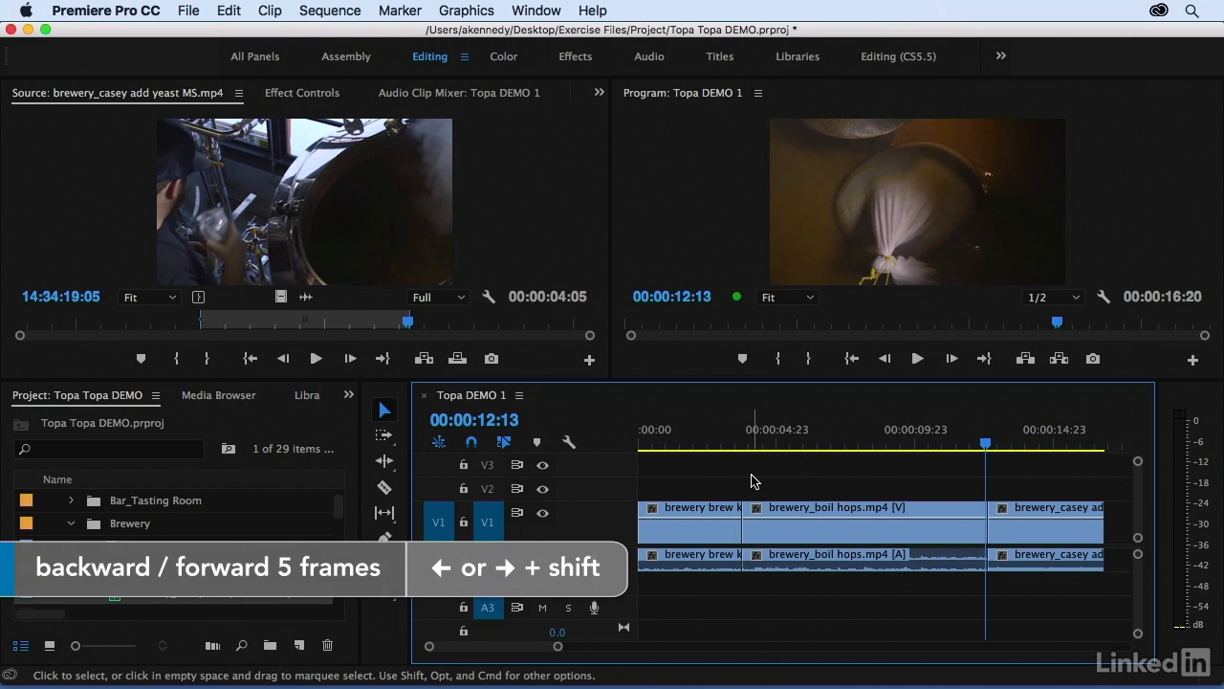
Move the playhead back in five-frame jumps to 00:00:10:21, and play the sequence up to 00:00:12:03
{"action": "key", "text": "shift+Left"}
{"action": "key", "text": "shift+Left"}
{"action": "key", "text": "shift+Left"}
{"action": "key", "text": "shift+Left"}
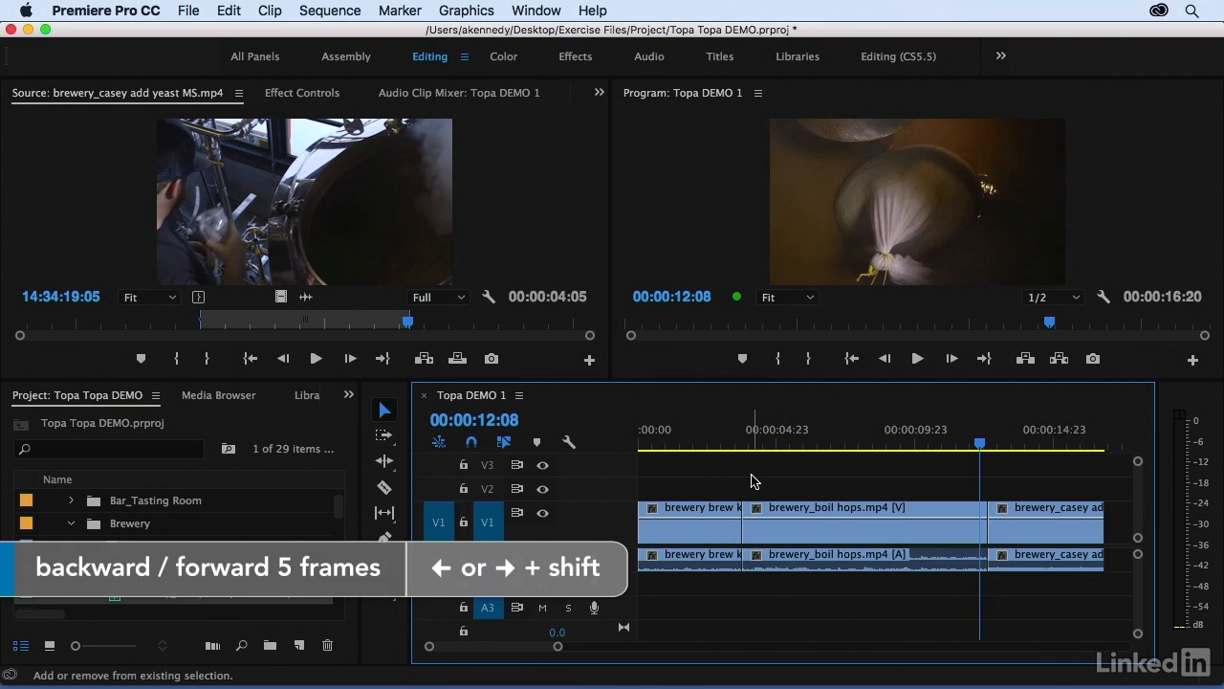
{"action": "key", "text": "shift+Left"}
{"action": "key", "text": "shift+Left"}
{"action": "key", "text": "shift+Left"}
{"action": "key", "text": "shift+Left"}
{"action": "key", "text": "shift+Left"}
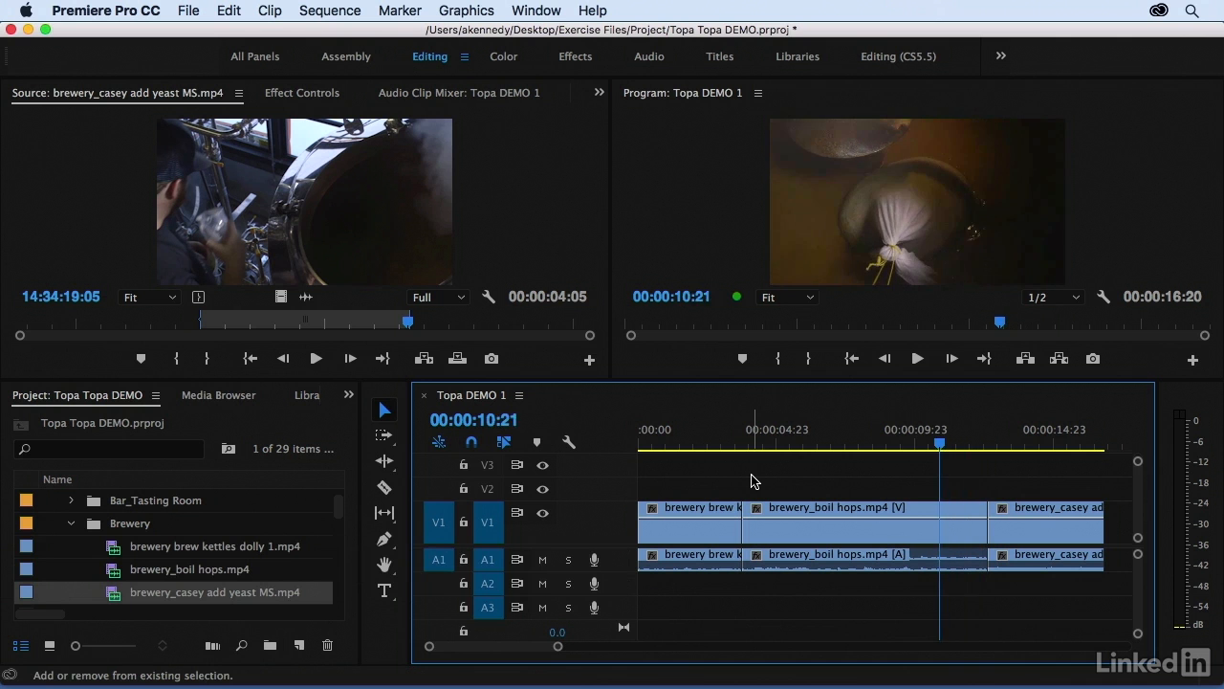
{"action": "key", "text": "space"}
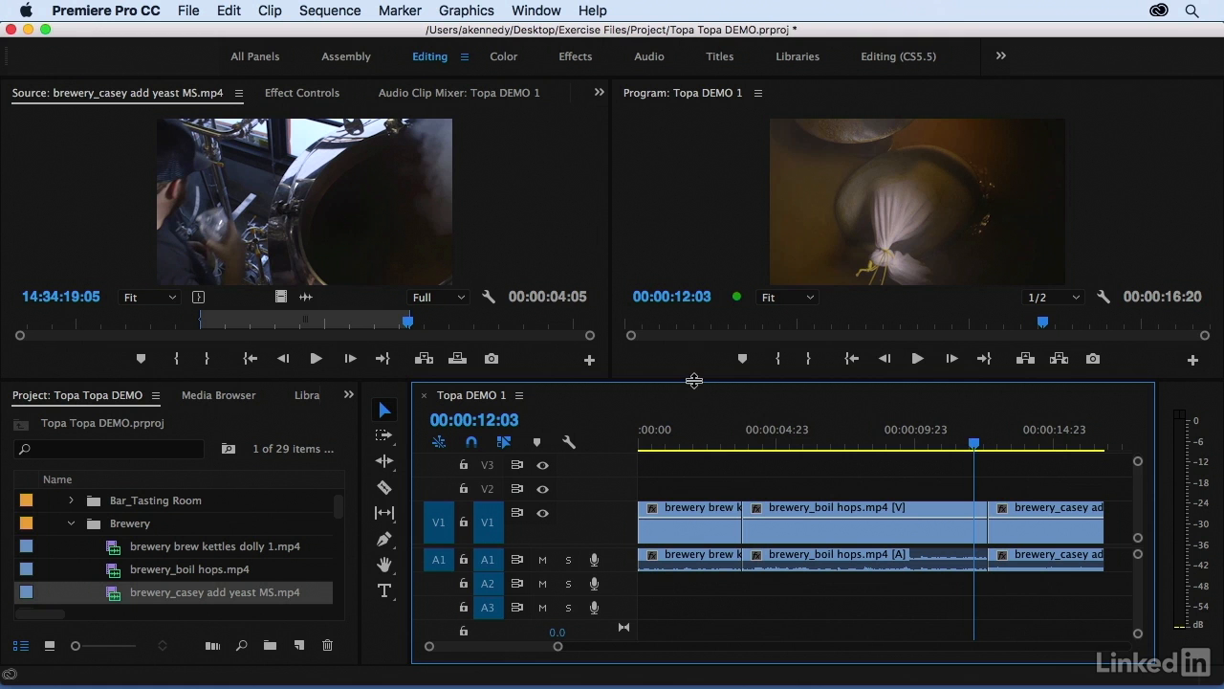
Resize the workspace panels so that the monitors are taller and the Timeline is wider
{"action": "mouse_move", "coordinate": [695, 381]}
{"action": "left_mouse_down"}
{"action": "mouse_move", "coordinate": [695, 410]}
{"action": "mouse_move", "coordinate": [693, 343]}
{"action": "mouse_move", "coordinate": [694, 376]}
{"action": "left_mouse_up"}
{"action": "left_click_drag", "start_coordinate": [606, 280], "coordinate": [588, 281]}
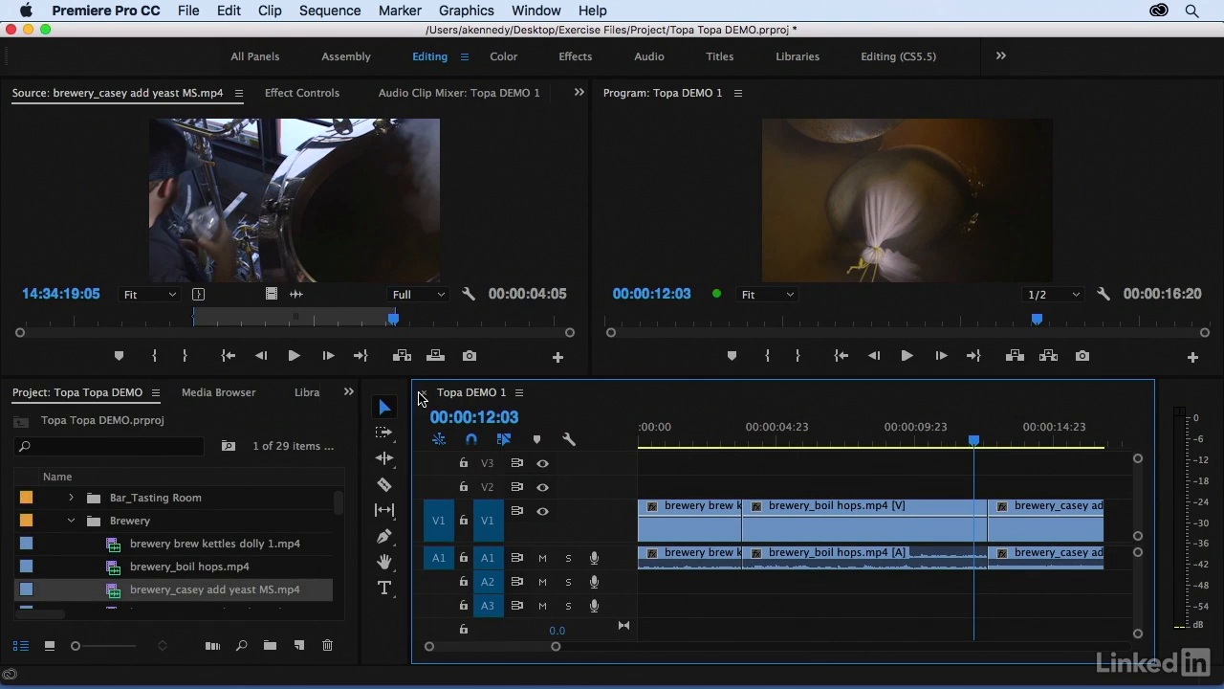
{"action": "left_click_drag", "start_coordinate": [409, 376], "coordinate": [335, 406]}
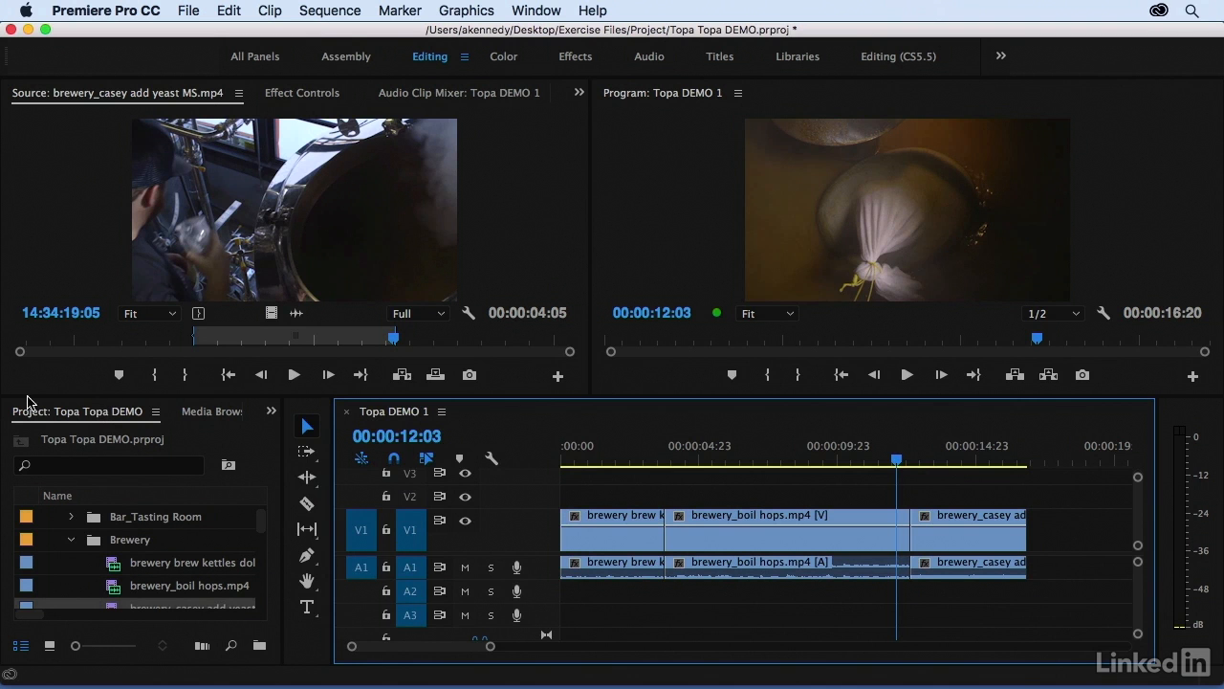
Dock the Project panel as a narrow full-height column on the workspace's left side, and give the freed width to the Source monitor and Timeline
{"action": "left_click", "coordinate": [94, 415]}
{"action": "left_click_drag", "start_coordinate": [94, 415], "coordinate": [9, 330]}
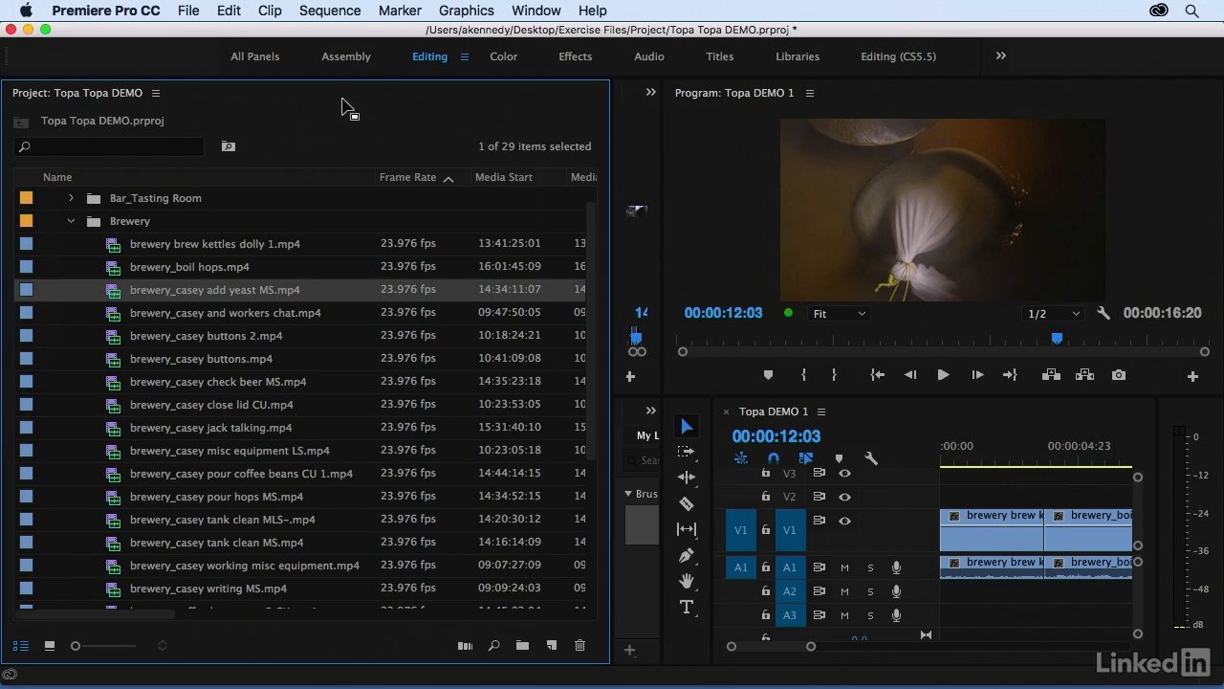
{"action": "left_click_drag", "start_coordinate": [611, 350], "coordinate": [237, 359]}
{"action": "left_click_drag", "start_coordinate": [660, 526], "coordinate": [438, 533]}
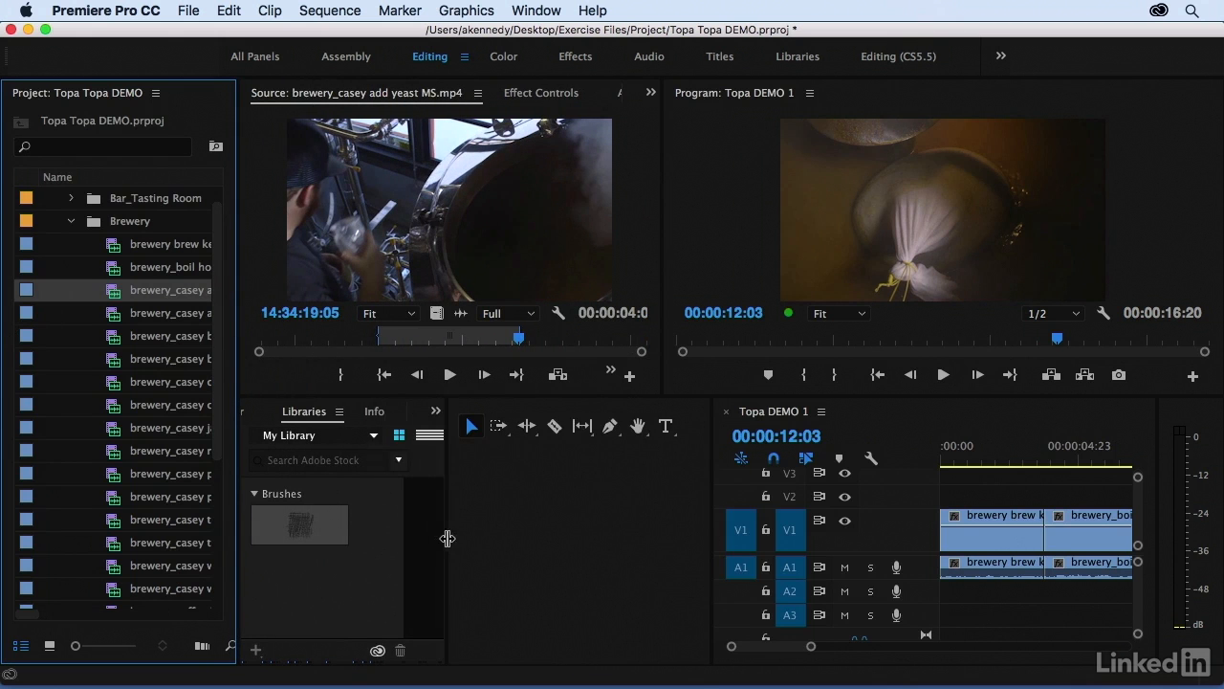
{"action": "left_click_drag", "start_coordinate": [715, 547], "coordinate": [478, 545]}
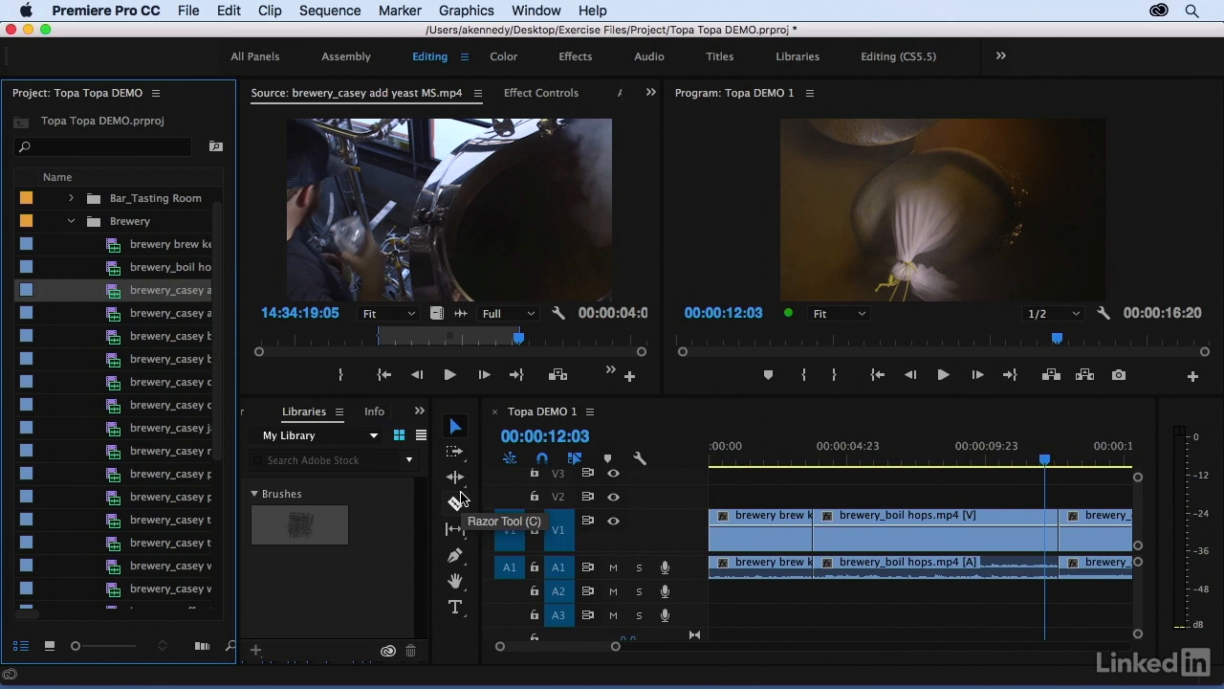
Reset the Editing workspace to its saved layout
{"action": "left_click", "coordinate": [529, 10]}
{"action": "mouse_move", "coordinate": [532, 38]}
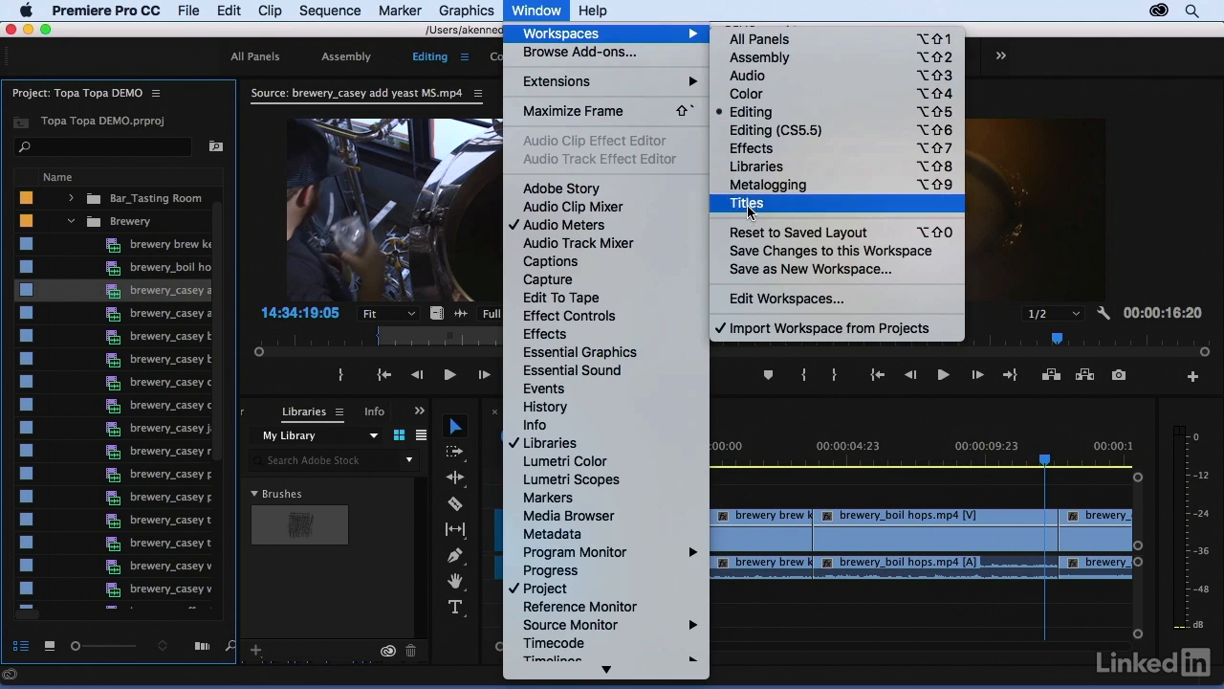
{"action": "left_click", "coordinate": [873, 238]}
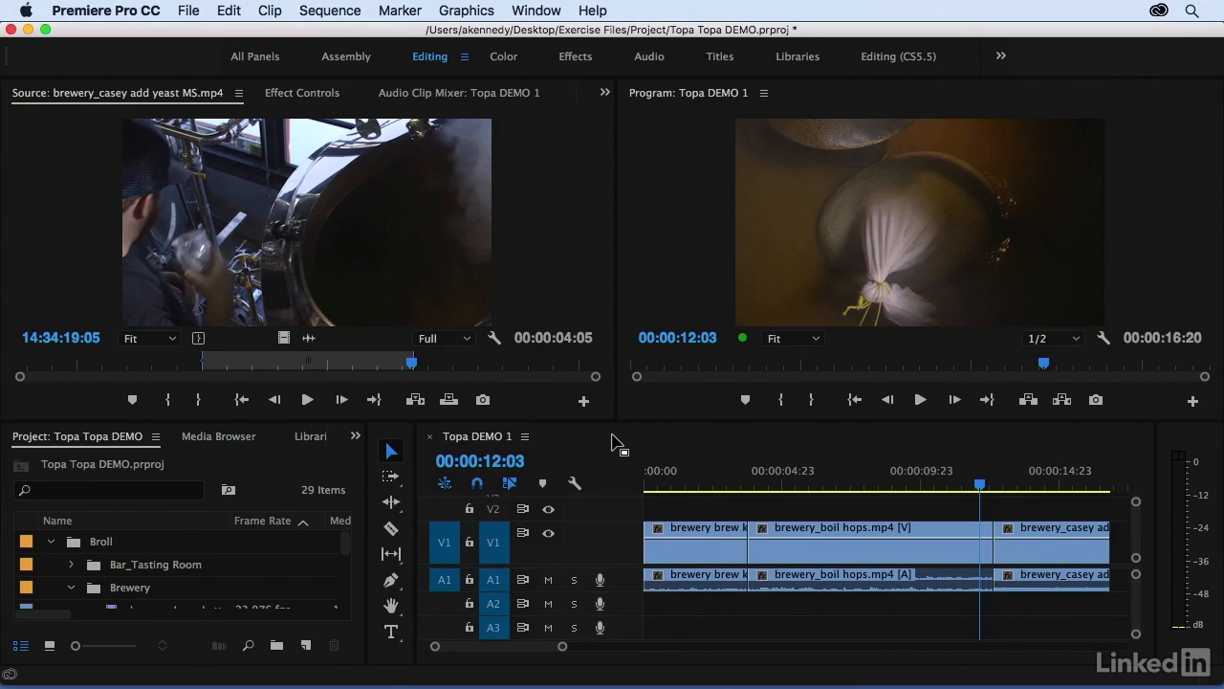
View the Info, Effects and Markers panels grouped with the Project panel
{"action": "left_click", "coordinate": [356, 438]}
{"action": "left_click", "coordinate": [356, 437]}
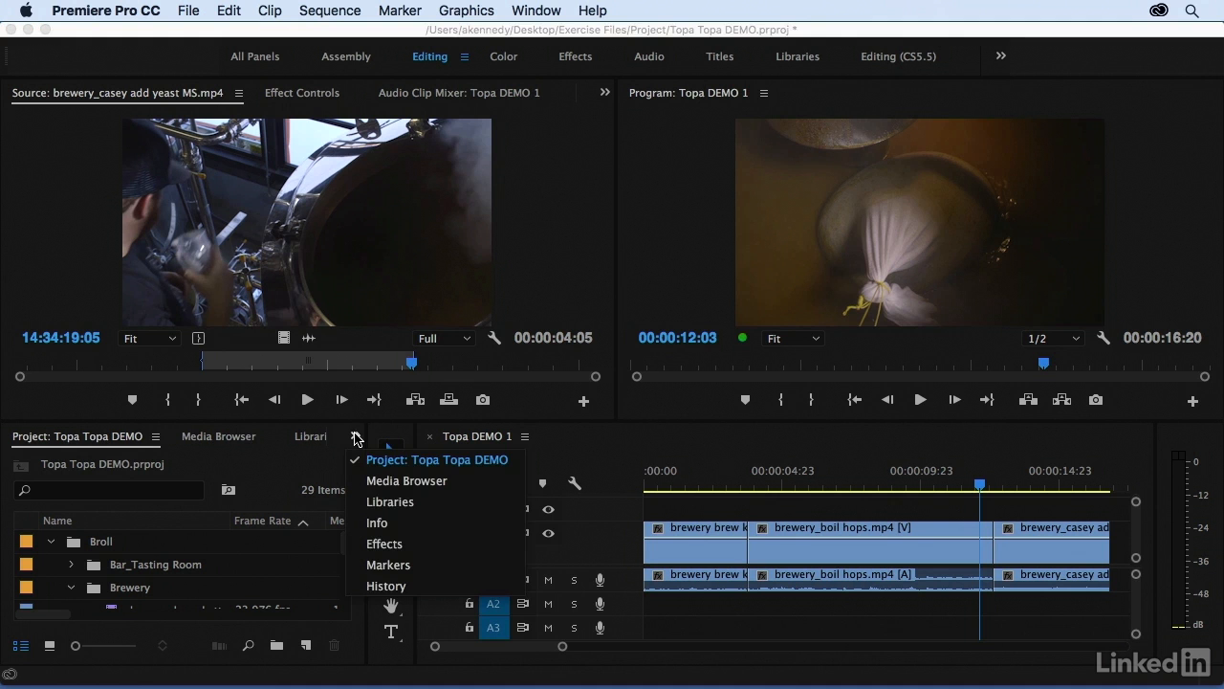
{"action": "left_click", "coordinate": [376, 525]}
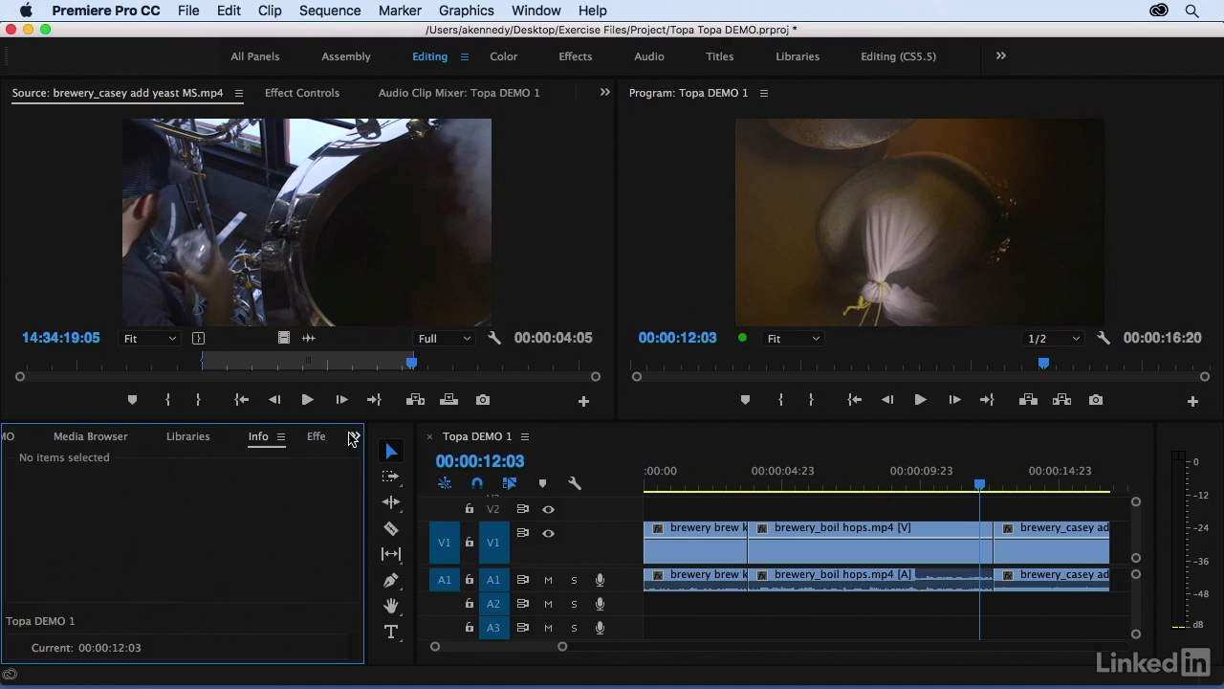
{"action": "left_click", "coordinate": [356, 437]}
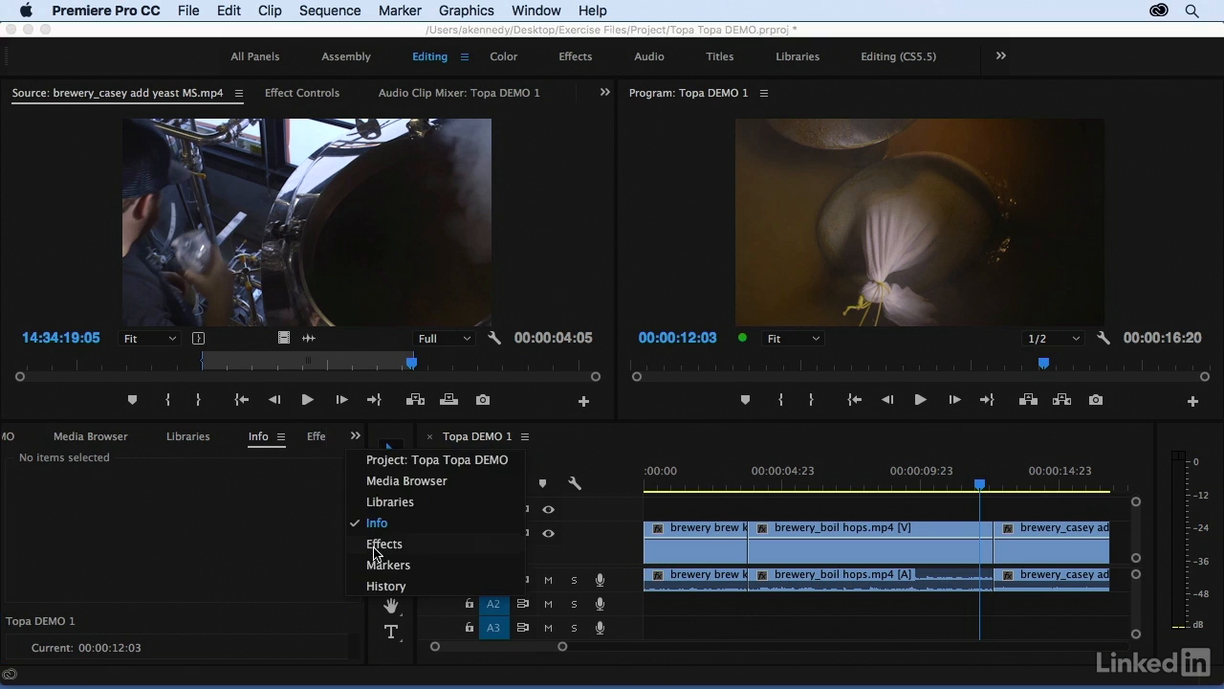
{"action": "left_click", "coordinate": [383, 544]}
{"action": "left_click", "coordinate": [356, 437]}
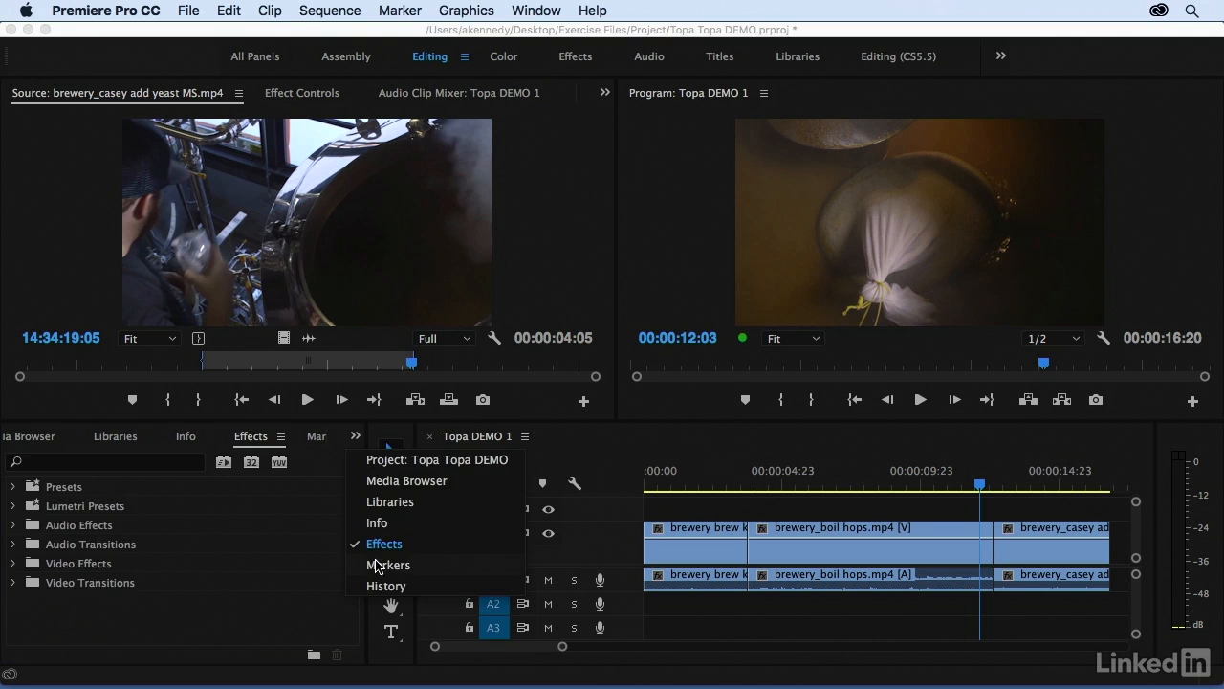
{"action": "left_click", "coordinate": [378, 563]}
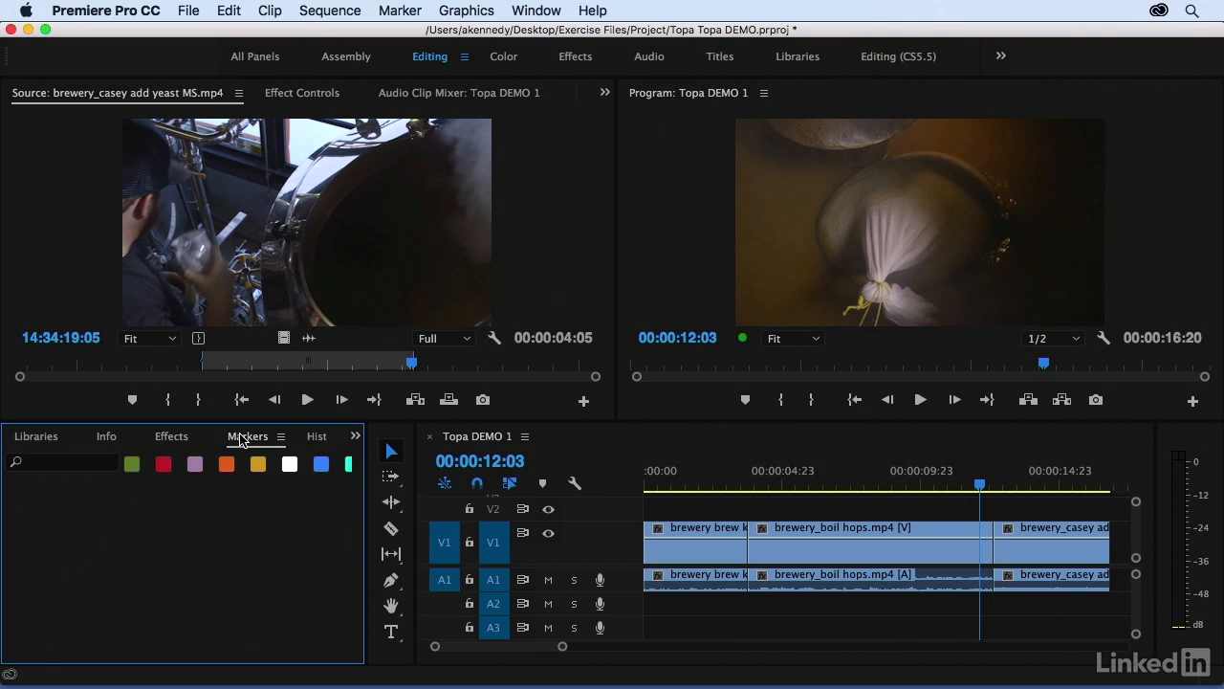
Dock the Markers panel as its own column beside the Source monitor, and restore the saved Editing workspace layout
{"action": "left_click_drag", "start_coordinate": [245, 440], "coordinate": [588, 274]}
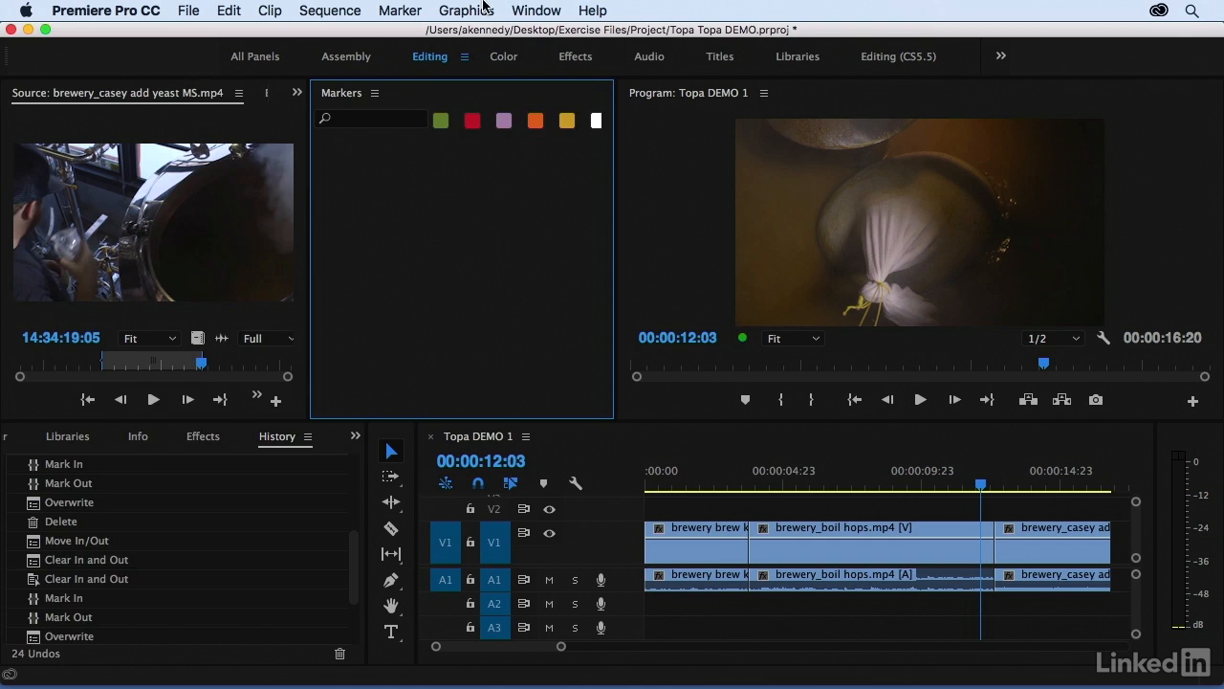
{"action": "left_click", "coordinate": [542, 10]}
{"action": "mouse_move", "coordinate": [561, 40]}
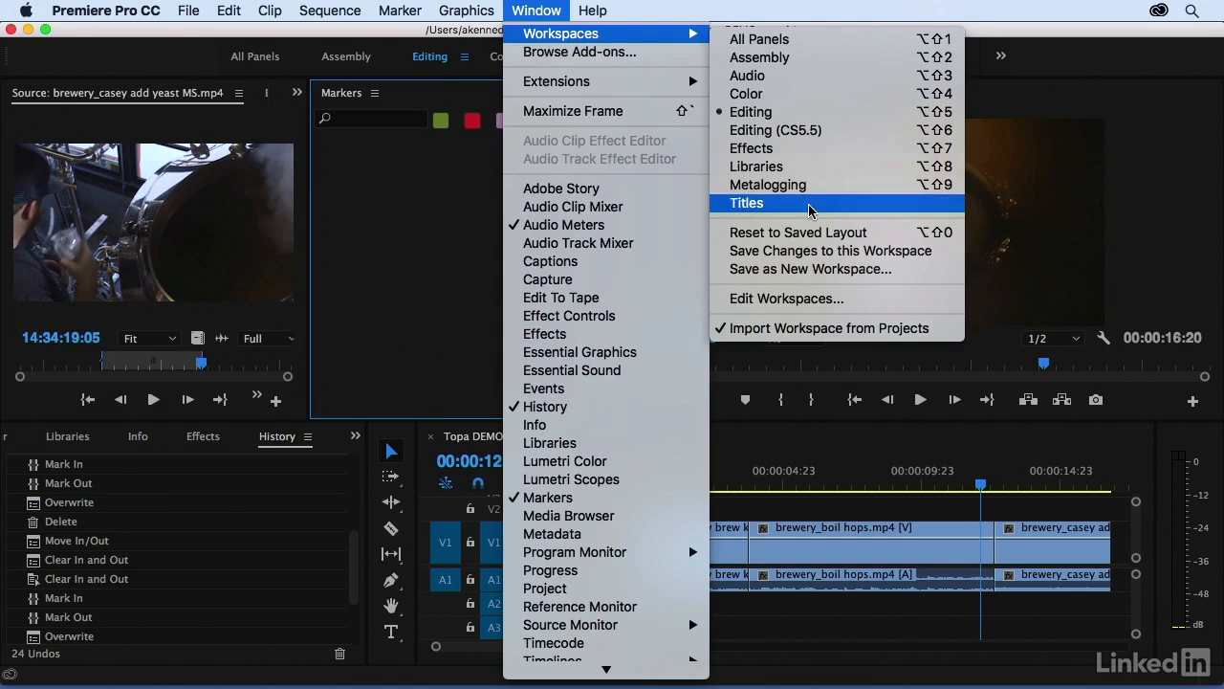
{"action": "left_click", "coordinate": [763, 231]}
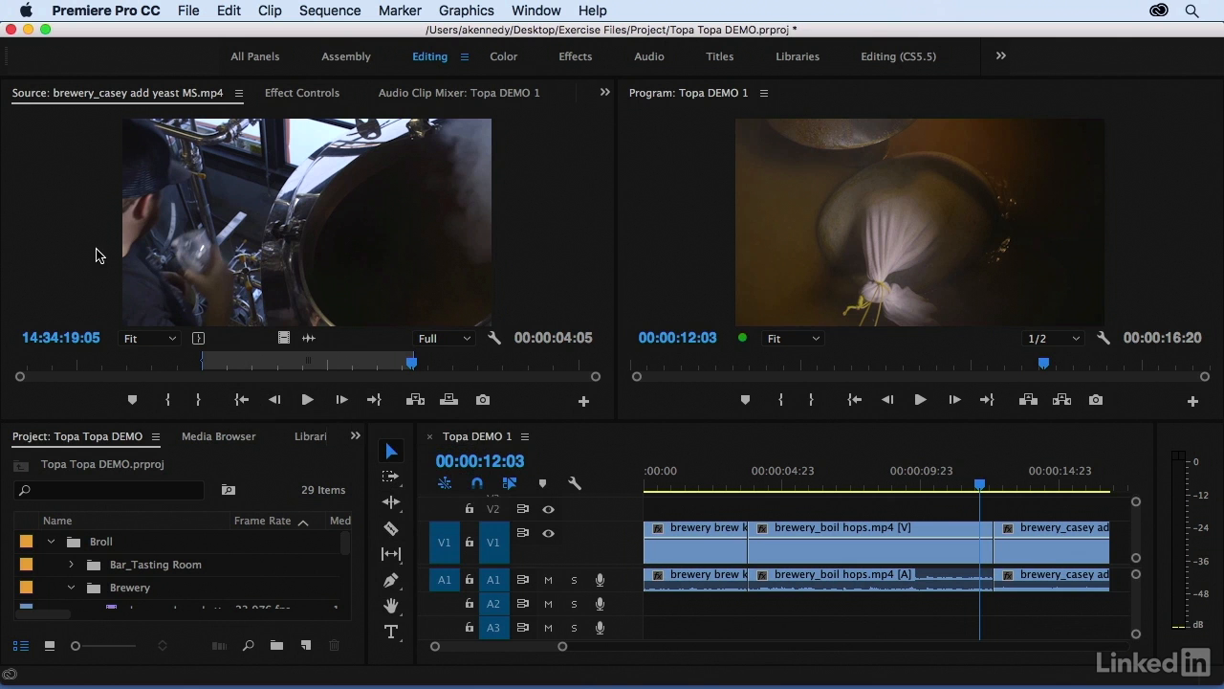
Close the Topa Topa DEMO.prproj project and save its changes
{"action": "key", "text": "shift+3"}
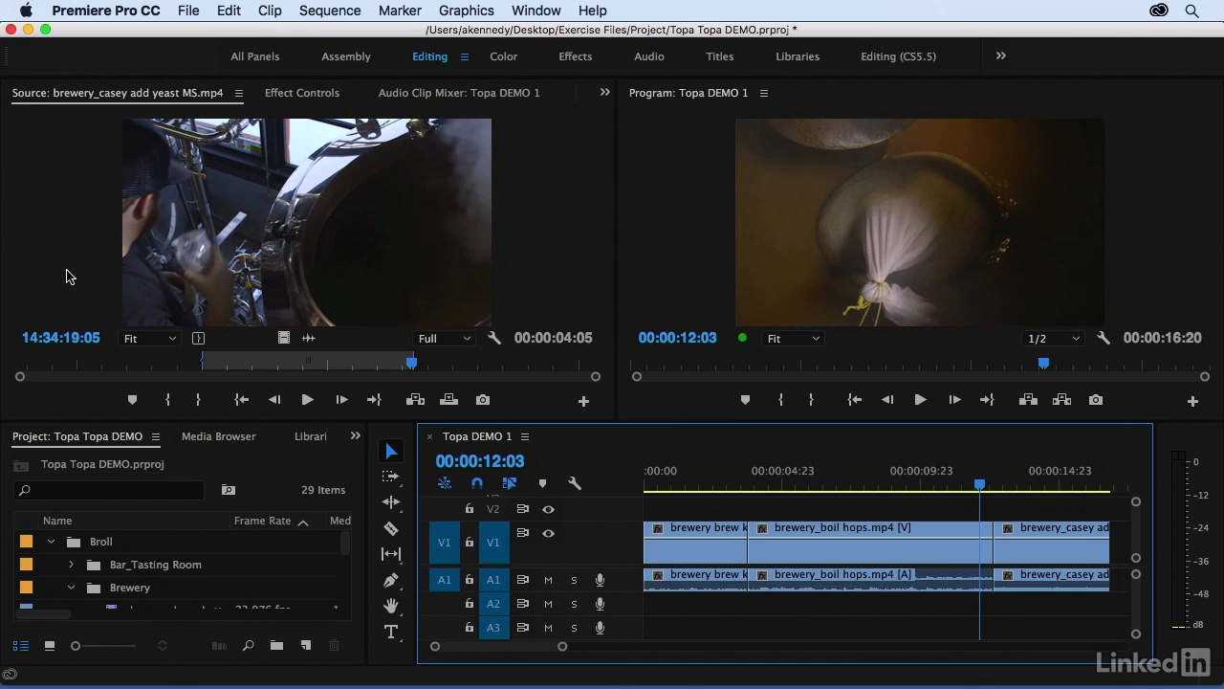
{"action": "left_click", "coordinate": [195, 11]}
{"action": "left_click", "coordinate": [231, 154]}
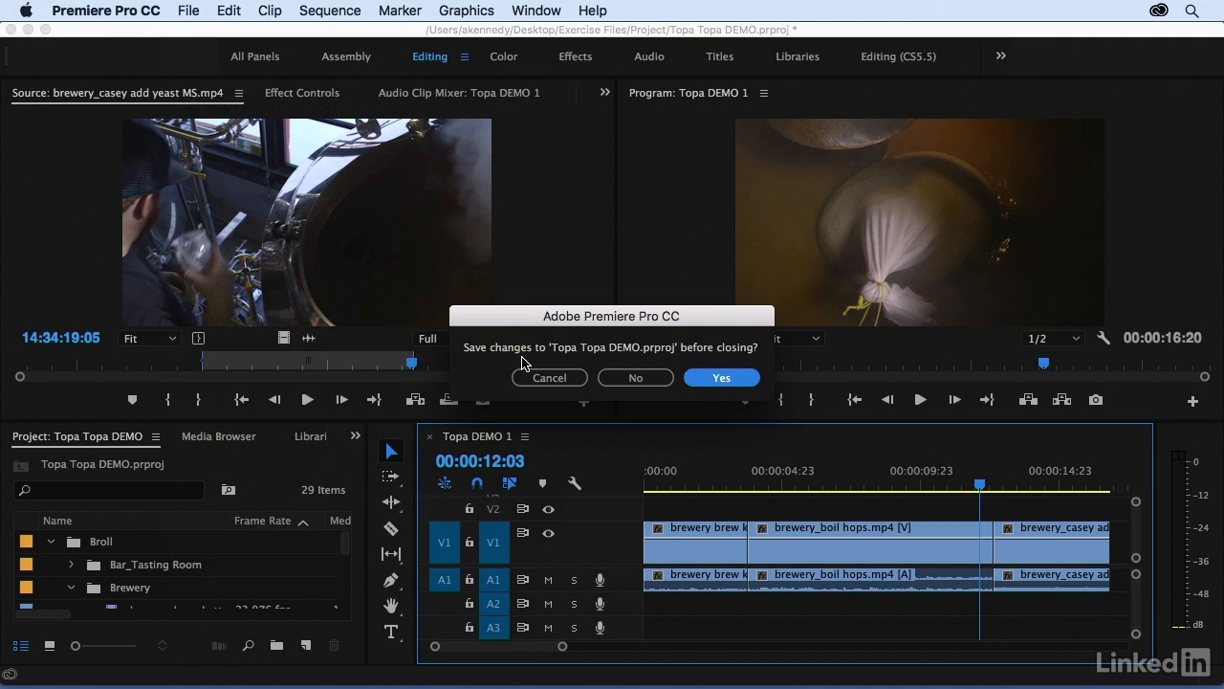
{"action": "left_click", "coordinate": [737, 381]}
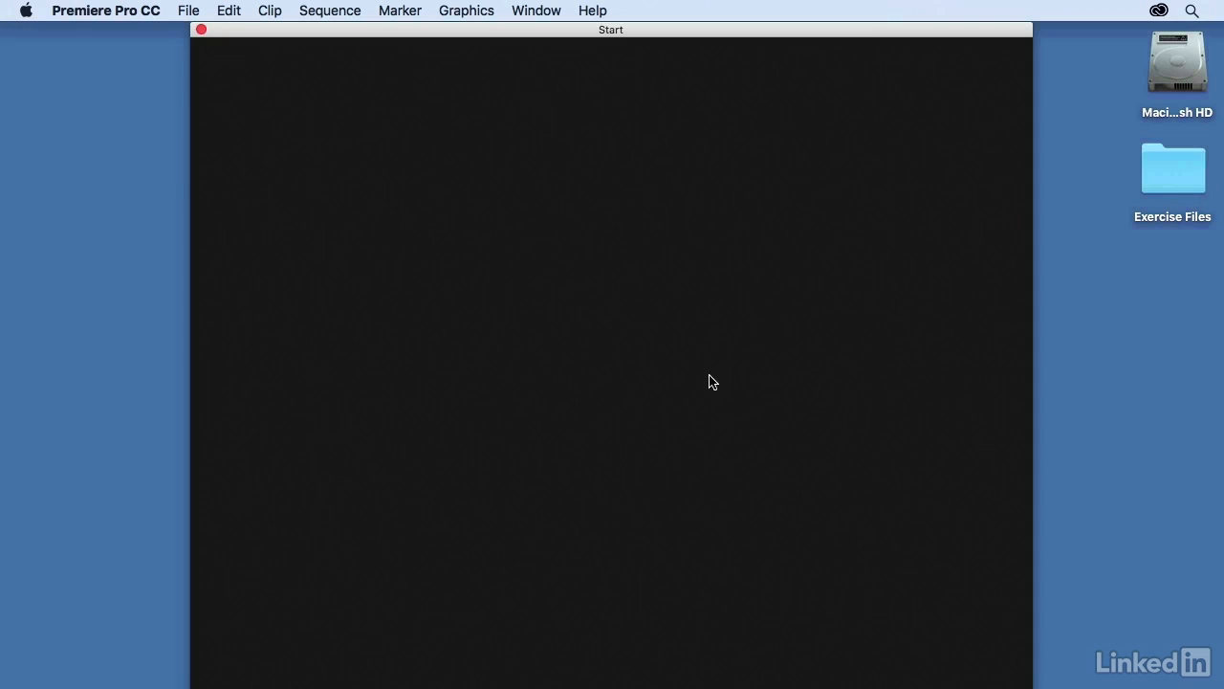